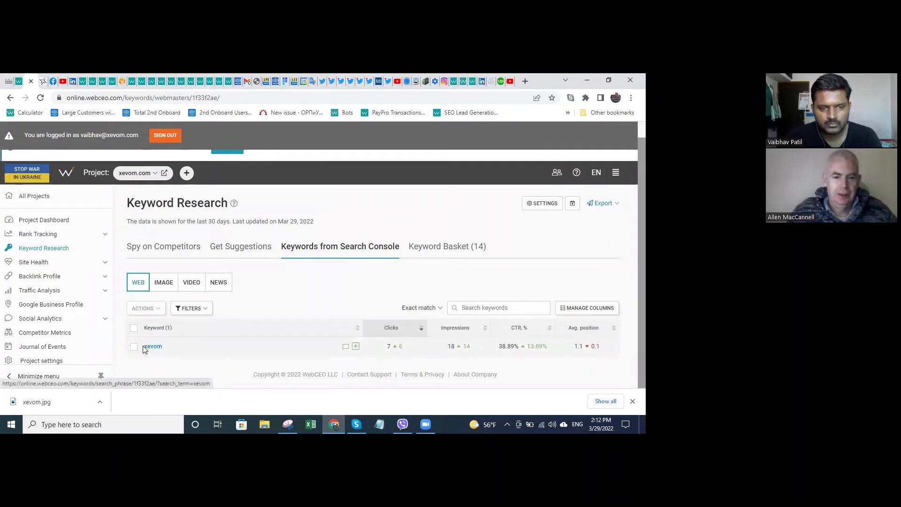
Step: Add the keyword xevom to Rank Tracking and open the My Site Rankings report to view the tracked keywords
click(346, 348)
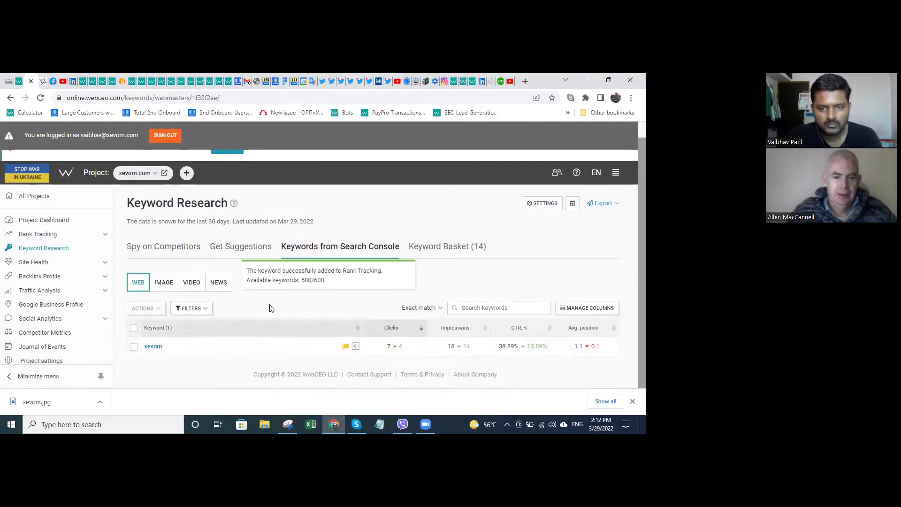
click(54, 239)
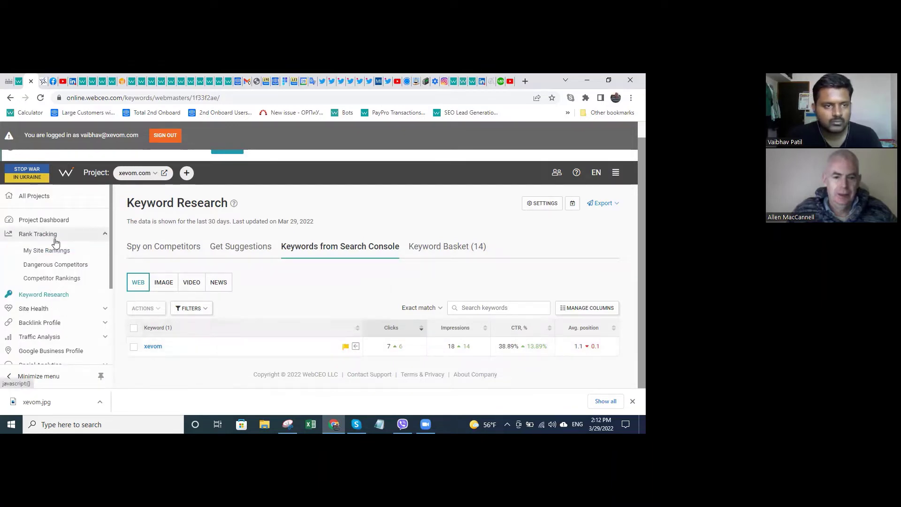
click(59, 252)
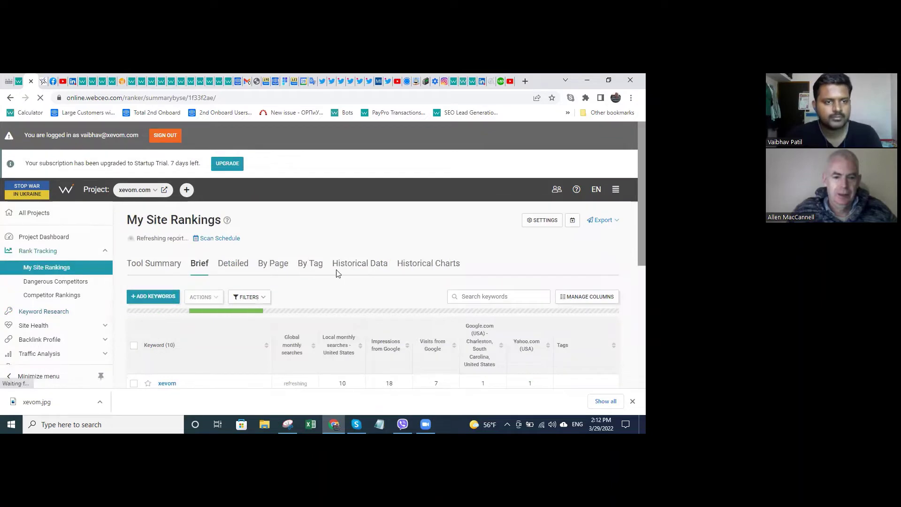
scroll(338, 273, down, 3)
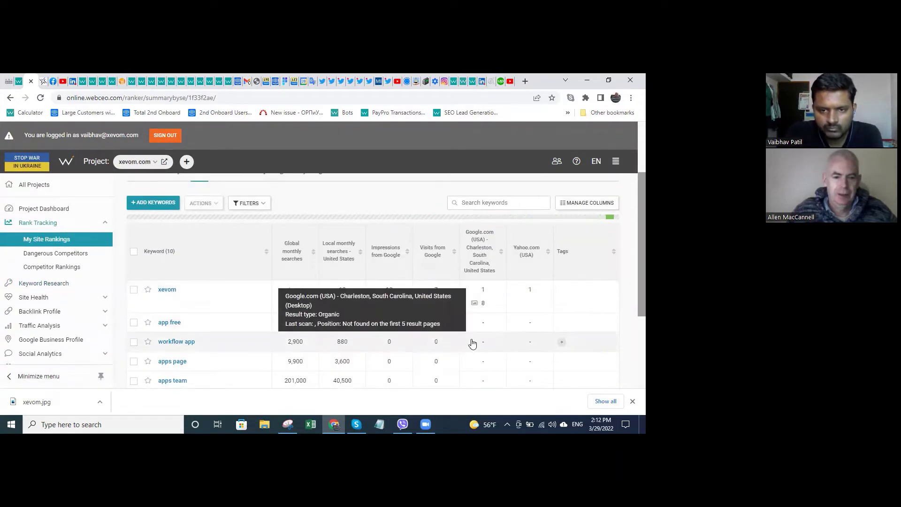
scroll(467, 346, down, 3)
scroll(464, 329, up, 5)
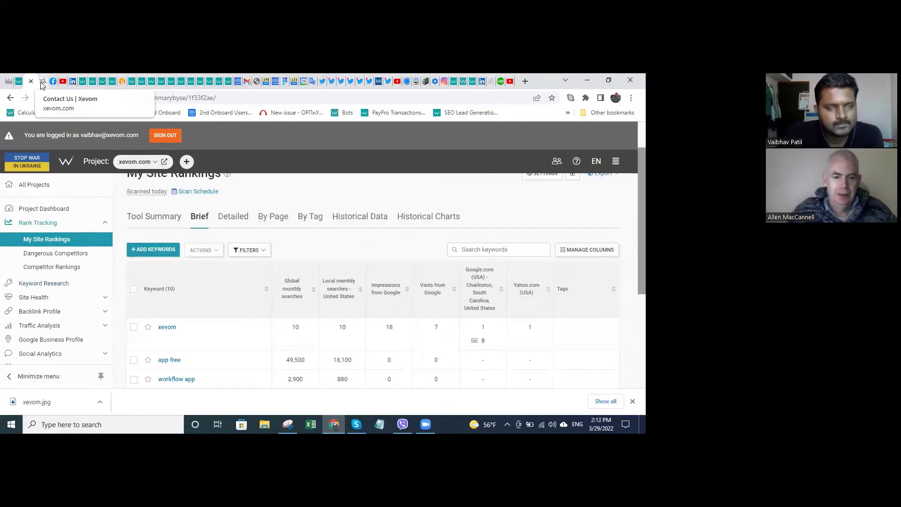
Step: Switch to the open Xevom website and go back from its Contact Us page to the home page
click(44, 83)
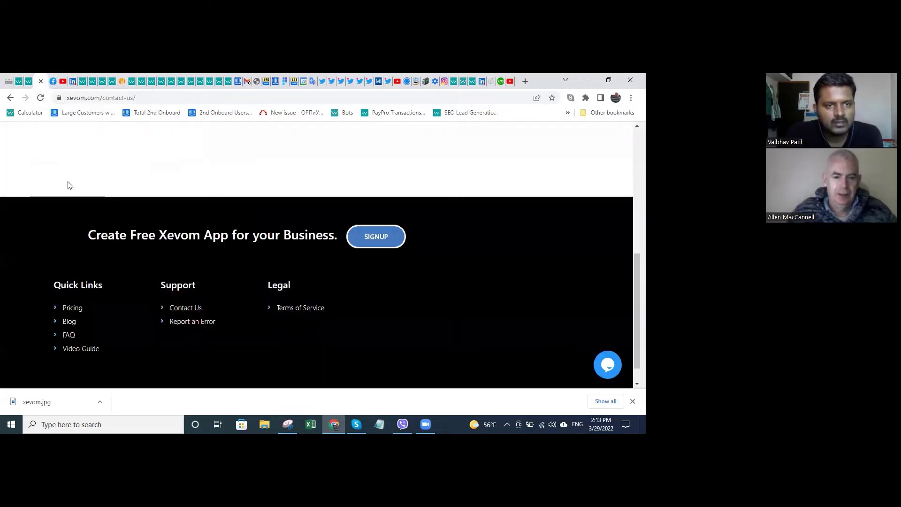
click(9, 98)
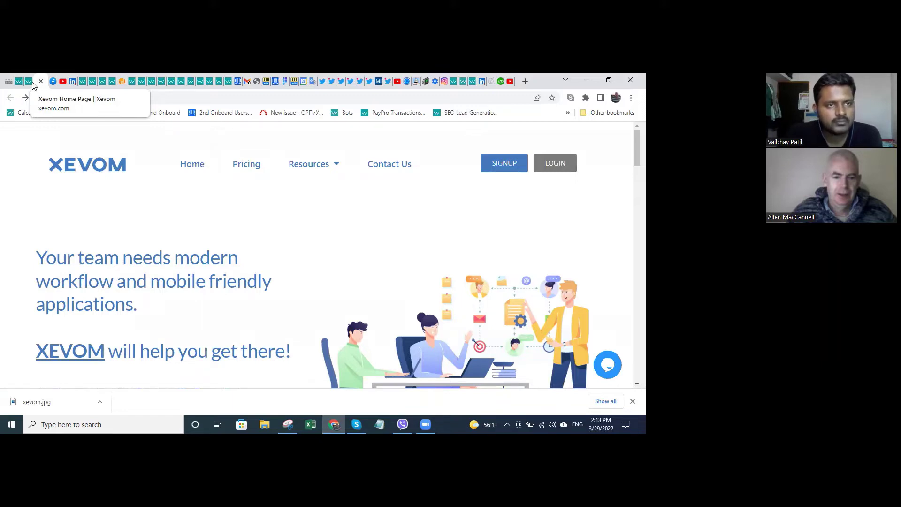
Step: Return to the My Site Rankings report and examine the global and local monthly searches of the tracked keywords
click(19, 81)
scroll(318, 231, down, 3)
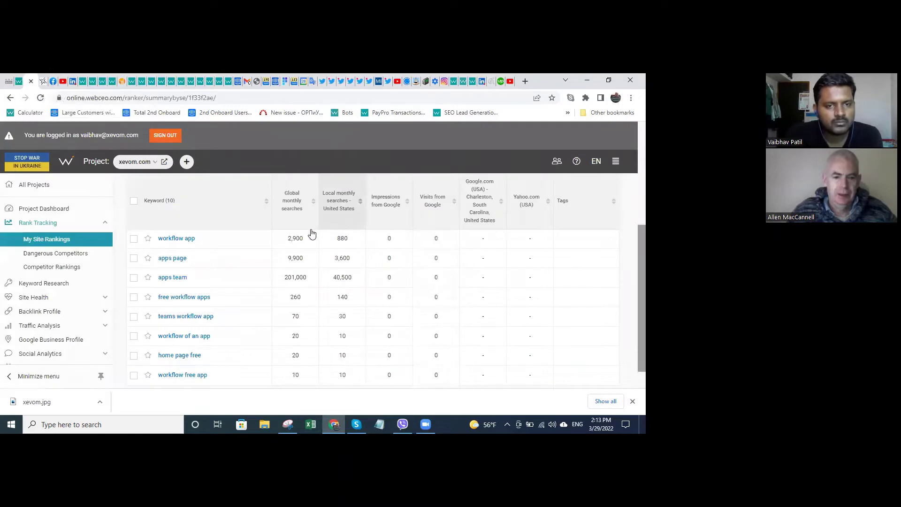
scroll(297, 238, down, 1)
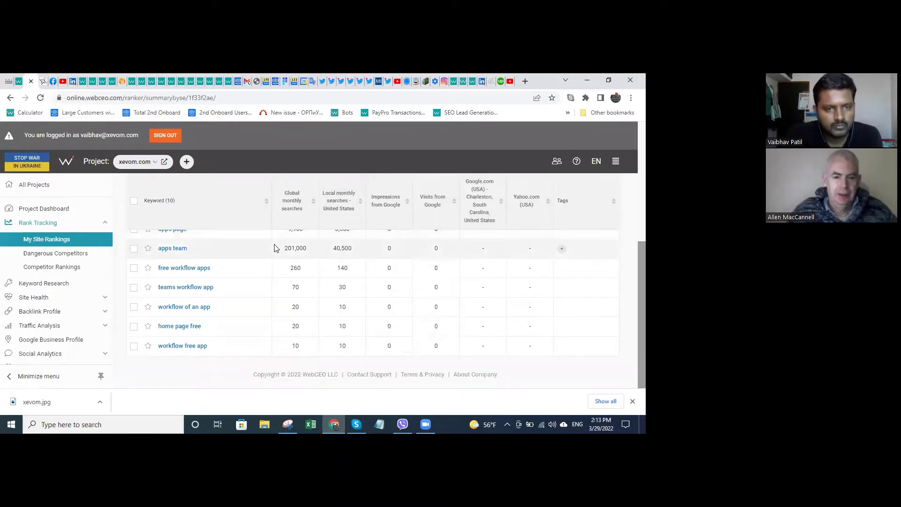
scroll(275, 246, up, 8)
scroll(276, 244, down, 6)
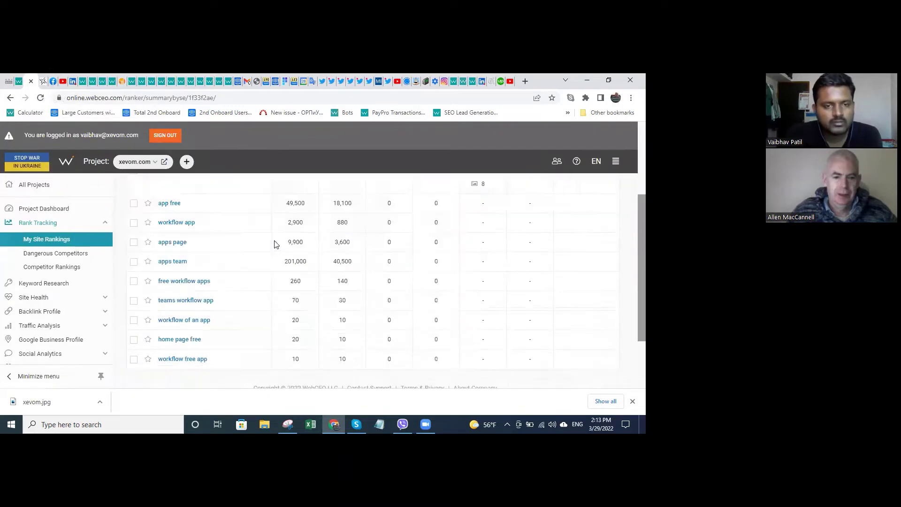
scroll(274, 244, down, 2)
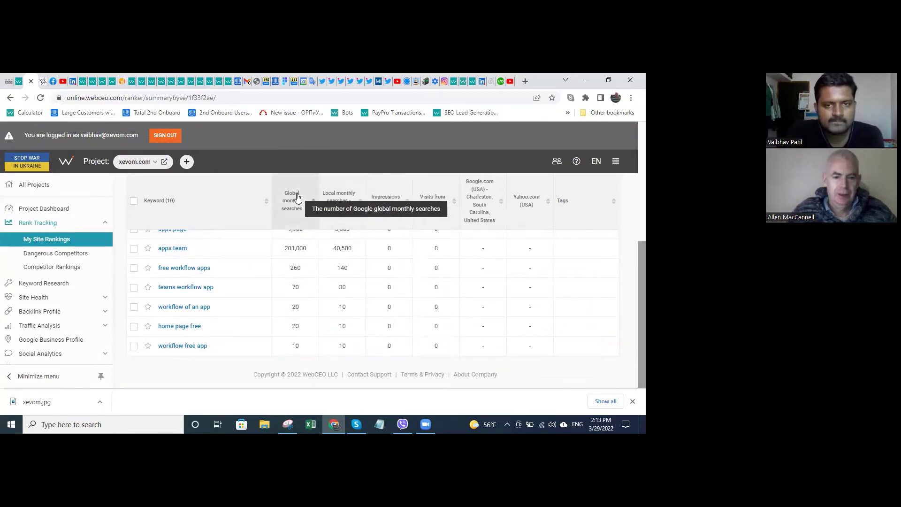
scroll(296, 197, up, 2)
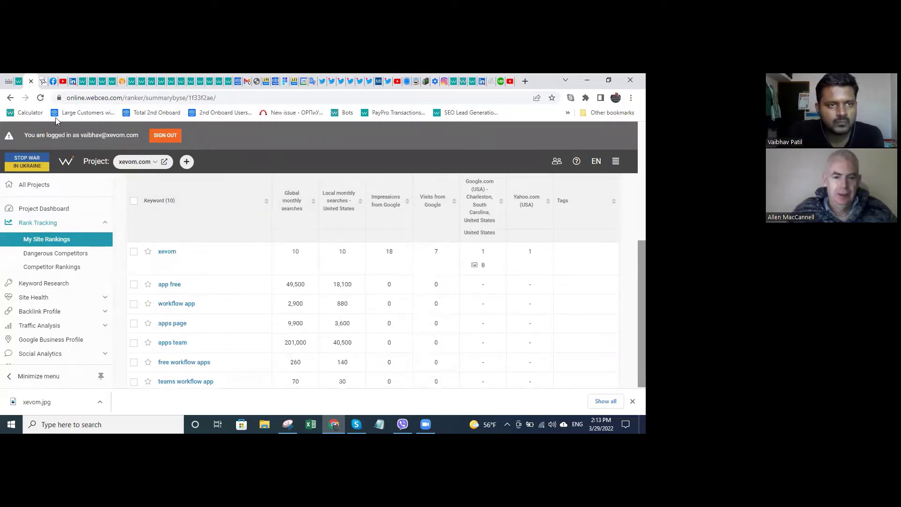
scroll(190, 202, up, 1)
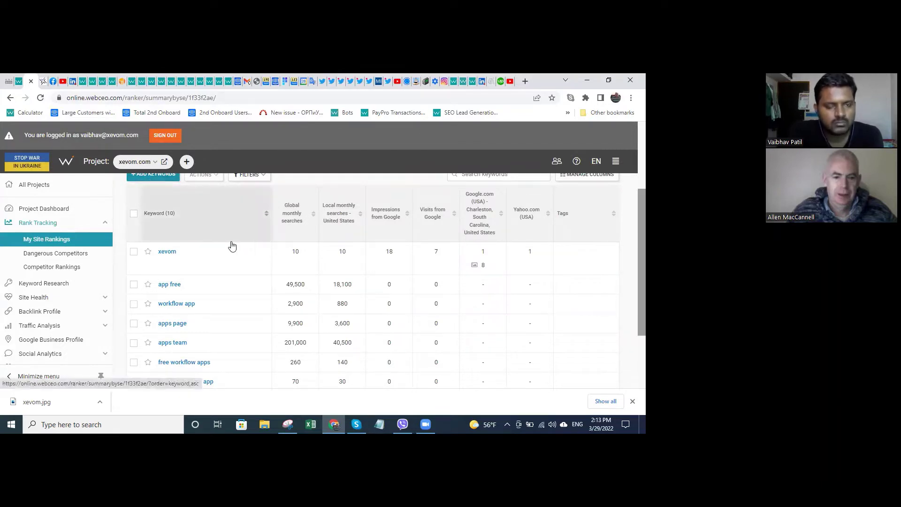
Step: View the page source of the xevom.com home page and search it for "<h1"
click(45, 82)
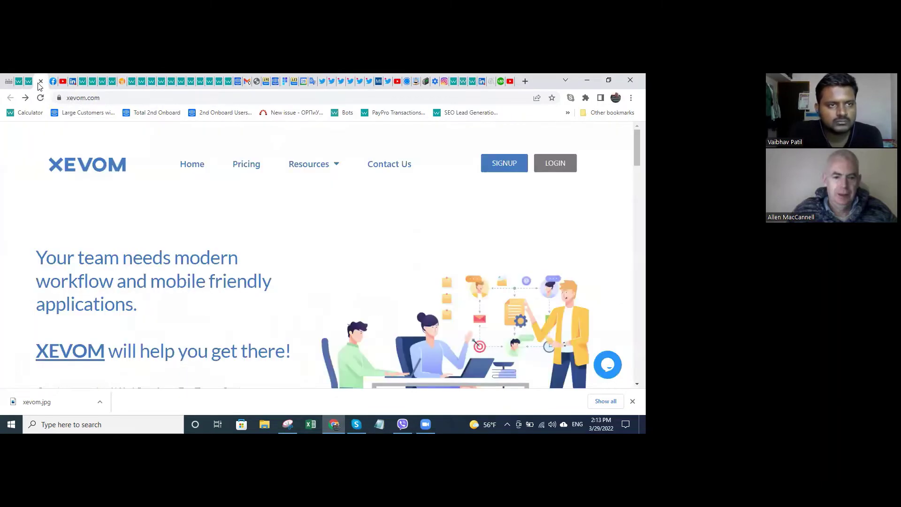
right_click(366, 253)
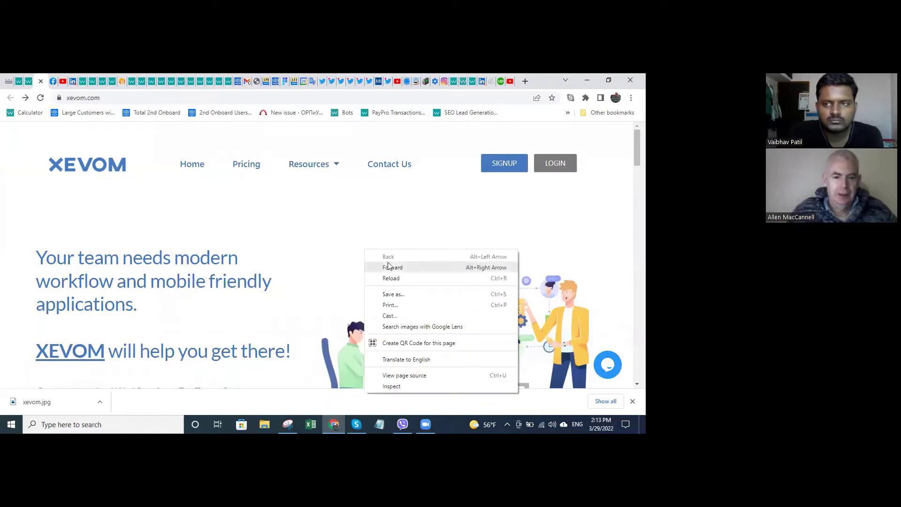
click(403, 377)
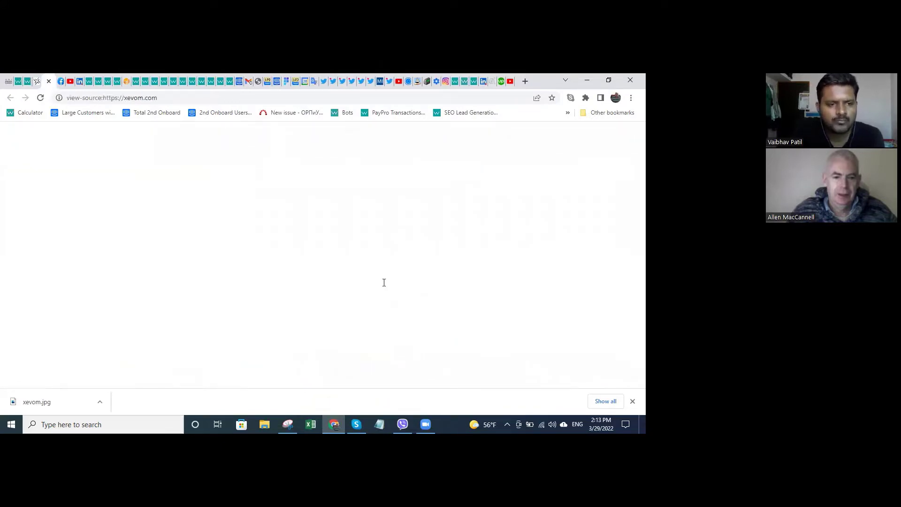
key(ctrl+f)
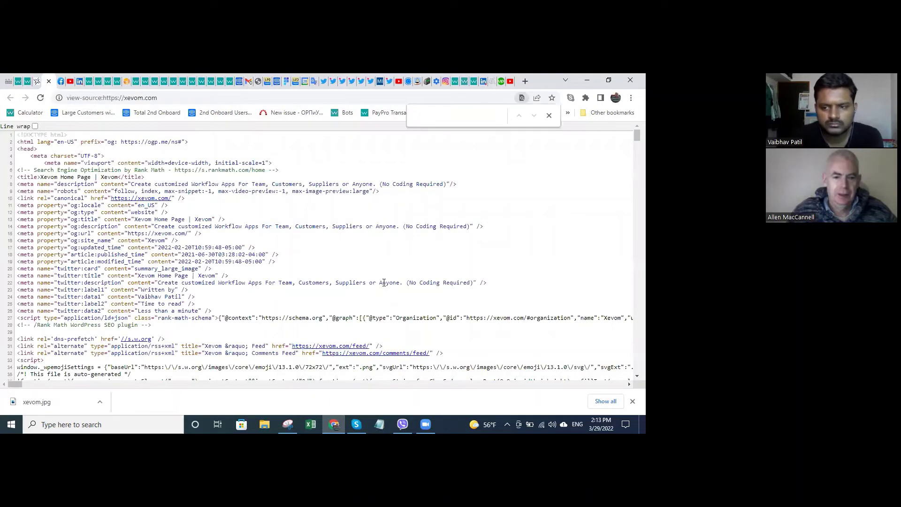
text(<h1)
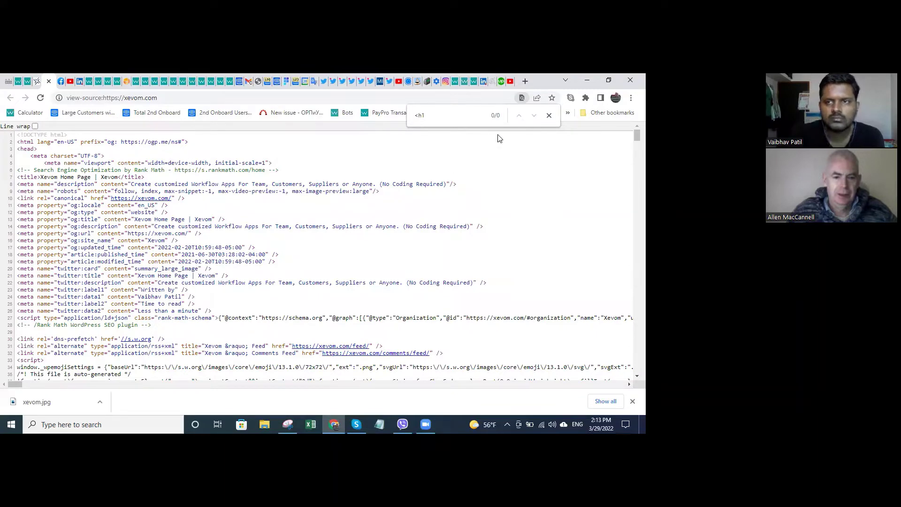
scroll(397, 225, down, 1)
scroll(399, 225, up, 1)
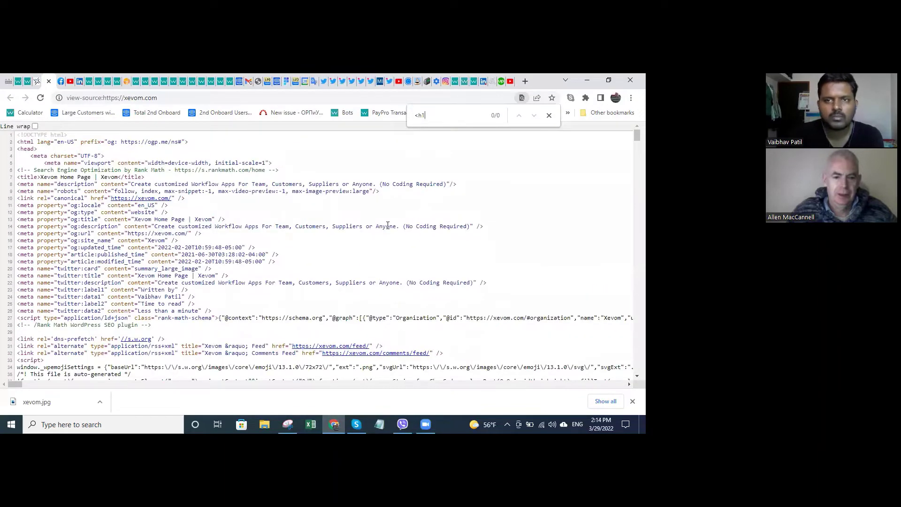
scroll(408, 188, down, 7)
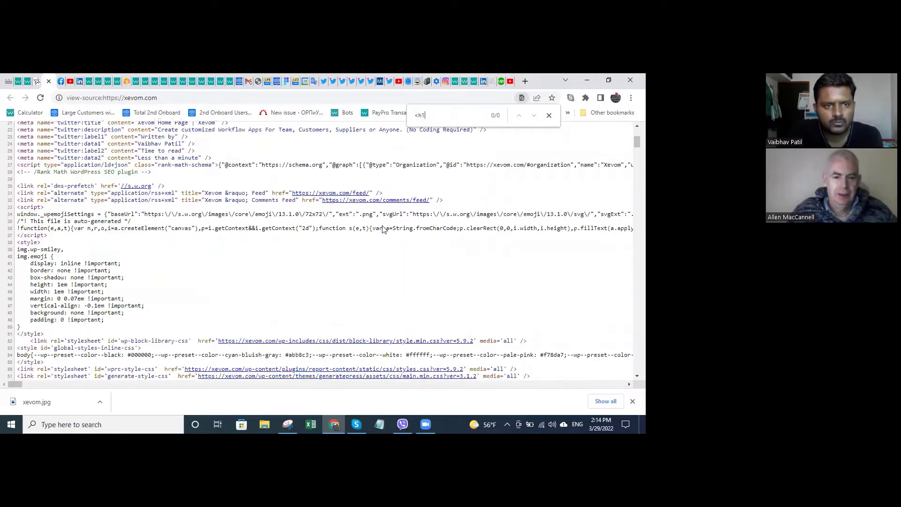
scroll(429, 208, up, 7)
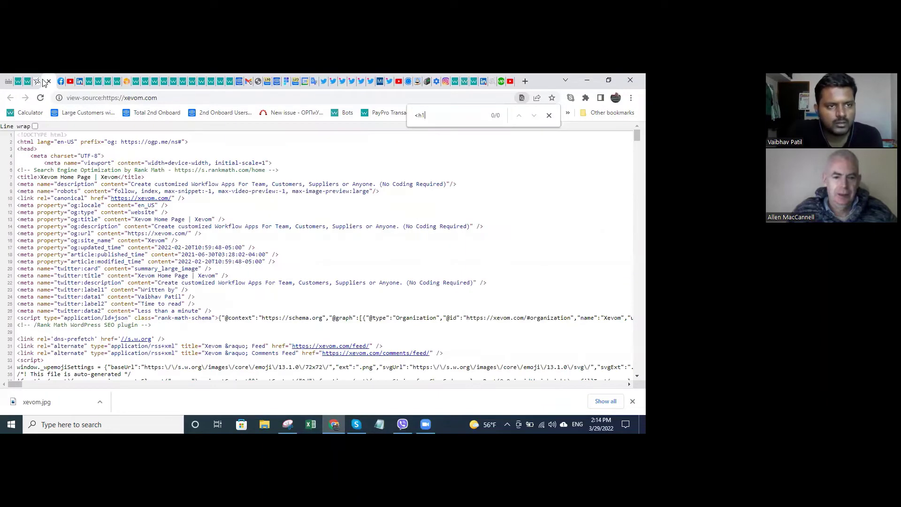
Step: Return to the rendered Xevom home page and examine its main headline text
click(40, 82)
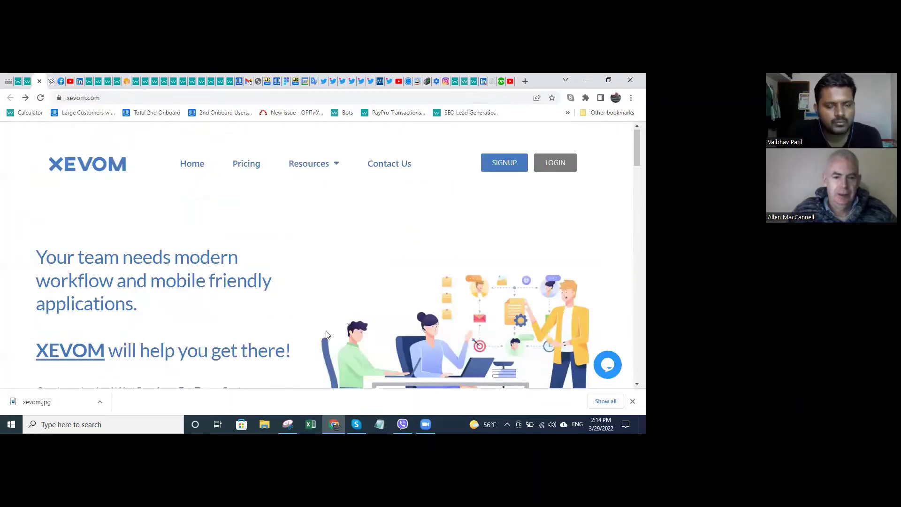
scroll(334, 347, down, 2)
scroll(339, 323, up, 2)
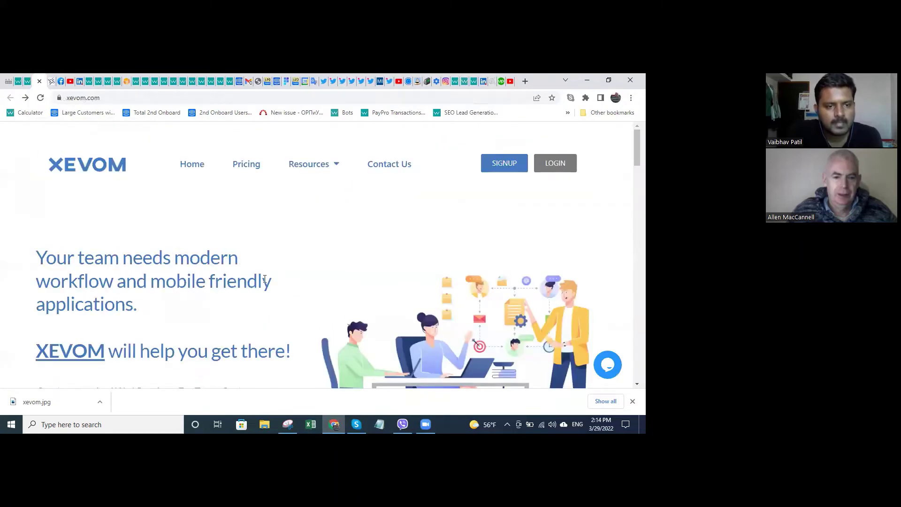
Step: Review the Google impressions, visits and search-engine positions of the tracked keywords in My Site Rankings
click(32, 82)
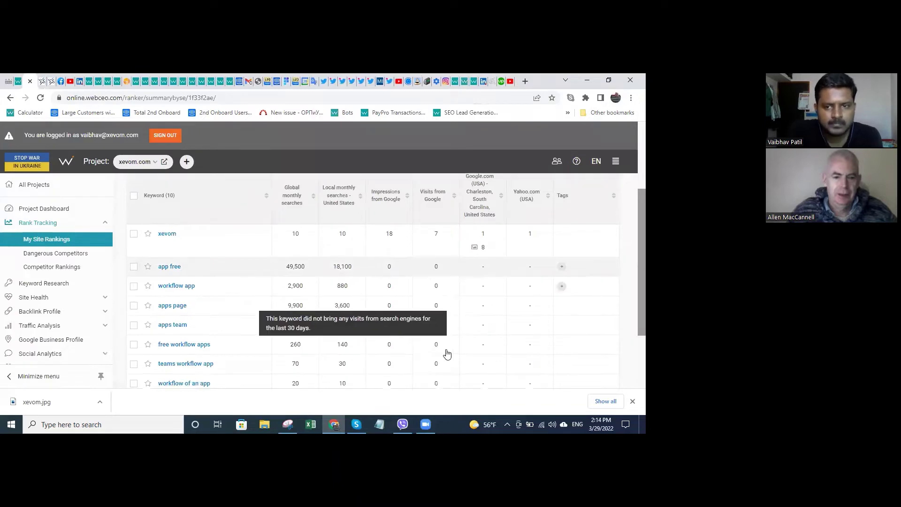
scroll(465, 328, down, 2)
scroll(471, 352, down, 1)
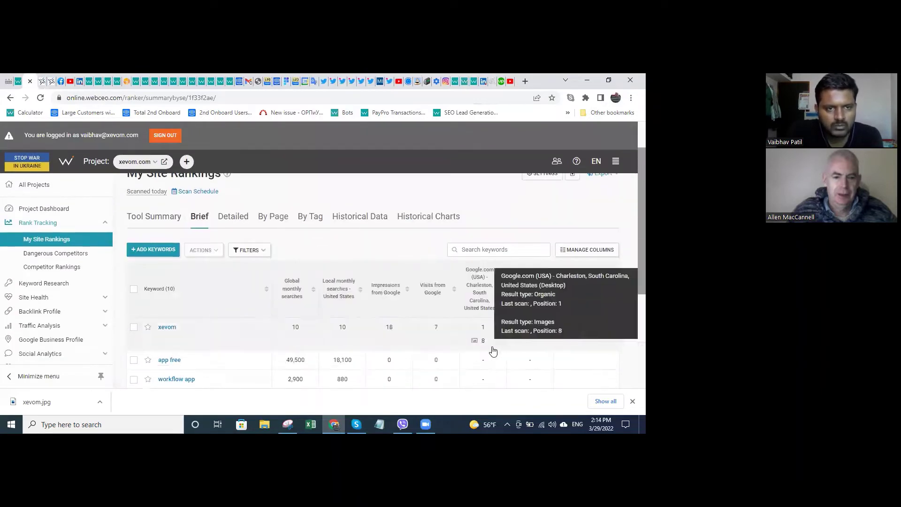
scroll(403, 347, down, 2)
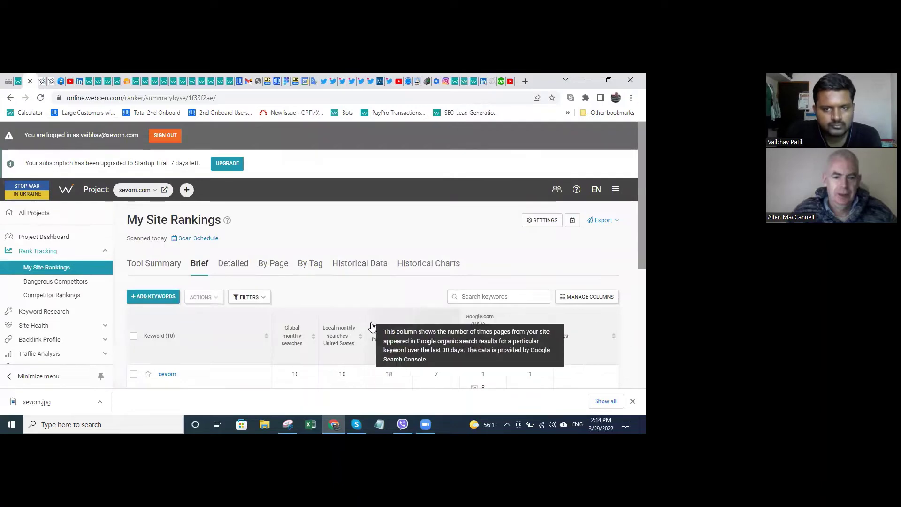
scroll(346, 323, down, 3)
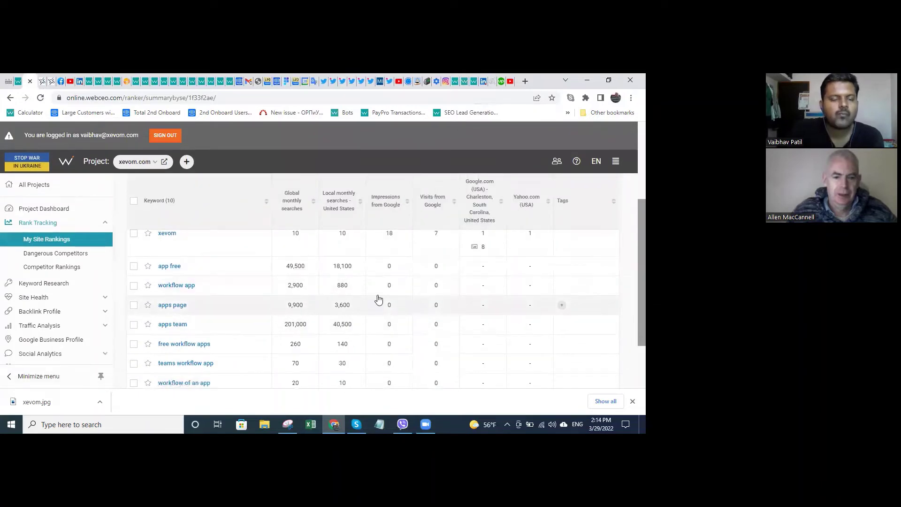
Step: Filter the tracked keywords in My Site Rankings by the search term "workflow"
scroll(432, 282, up, 5)
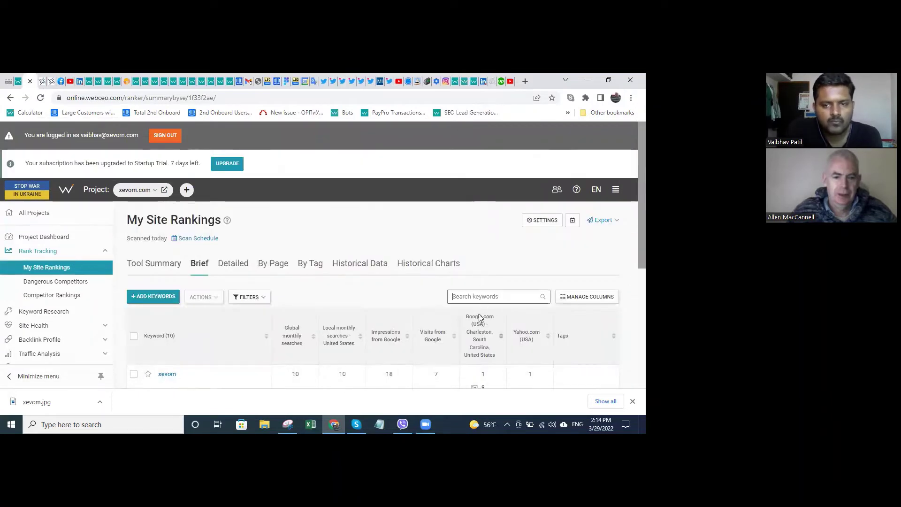
text(workflow)
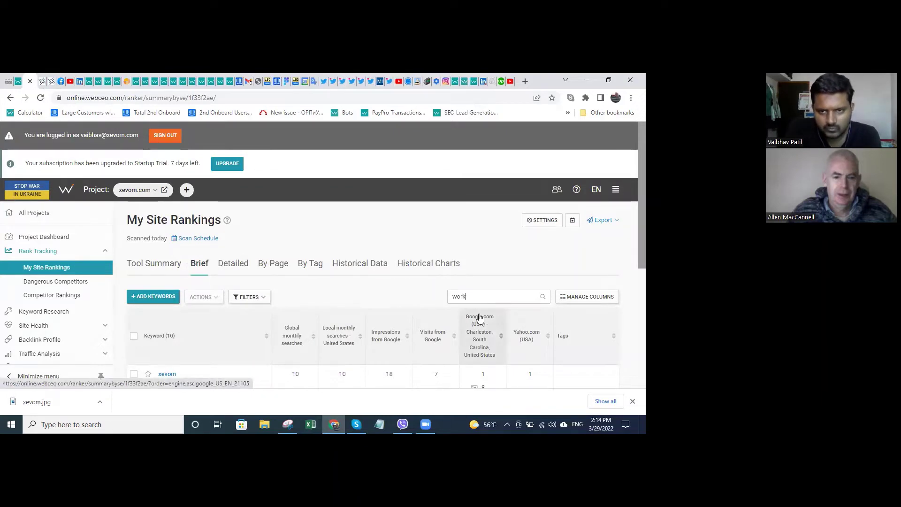
click(543, 299)
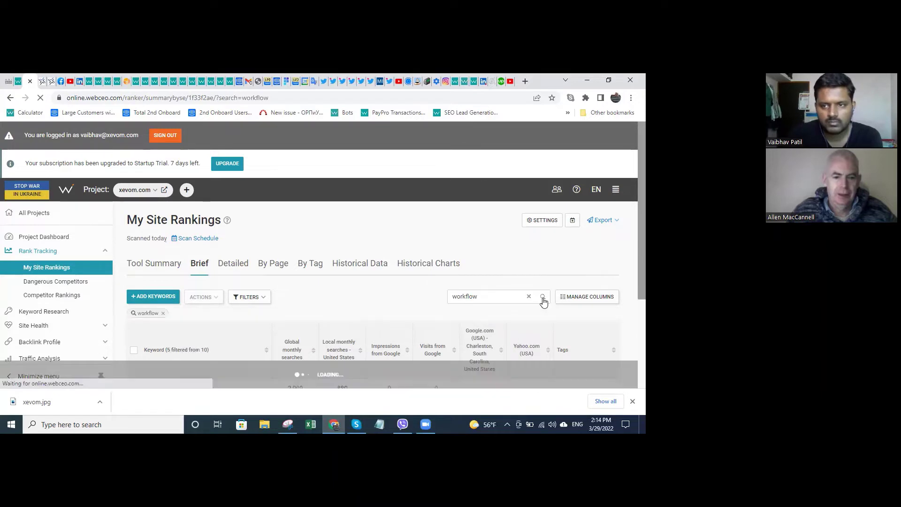
scroll(281, 302, down, 2)
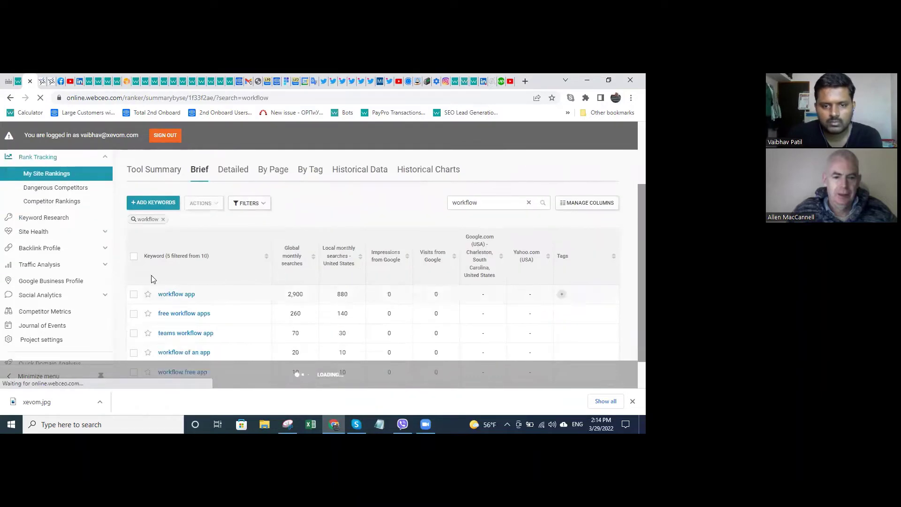
Step: Select all keywords in the filtered list, create the tag "Workflow" and assign it to them
click(134, 256)
scroll(310, 290, down, 1)
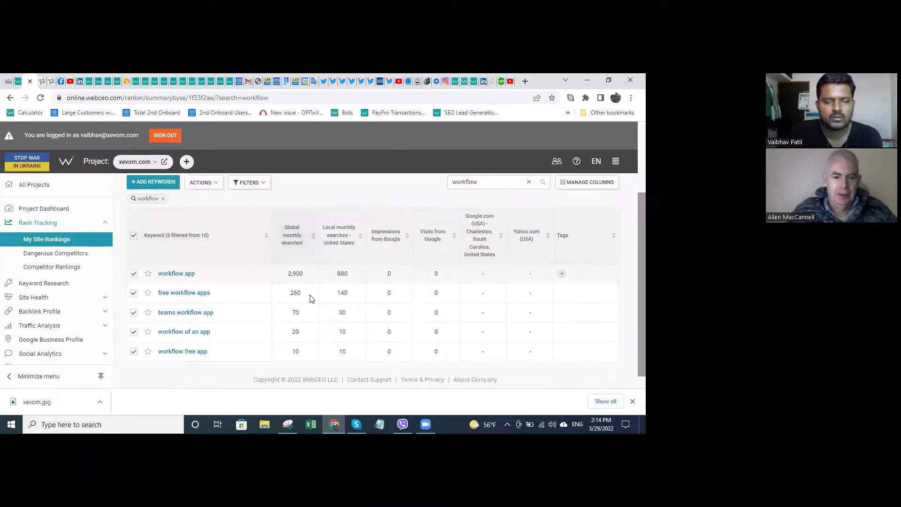
scroll(221, 272, up, 1)
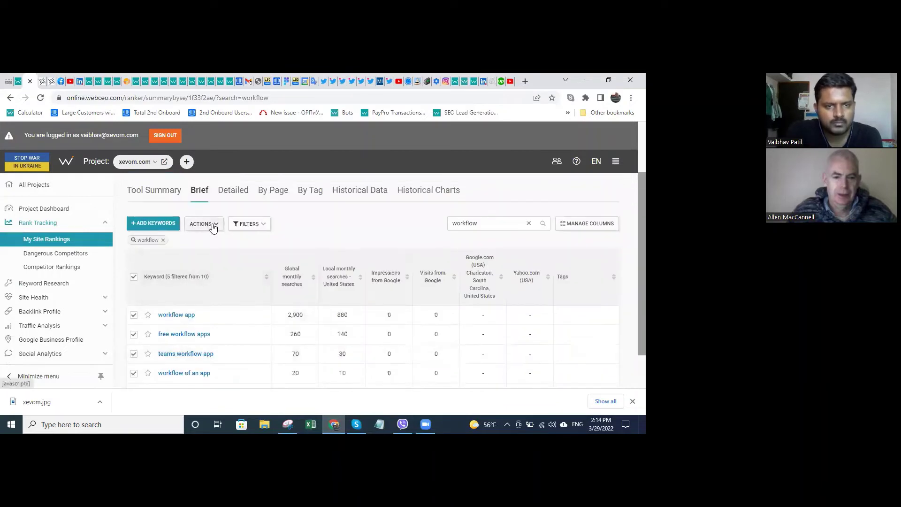
click(211, 225)
click(211, 244)
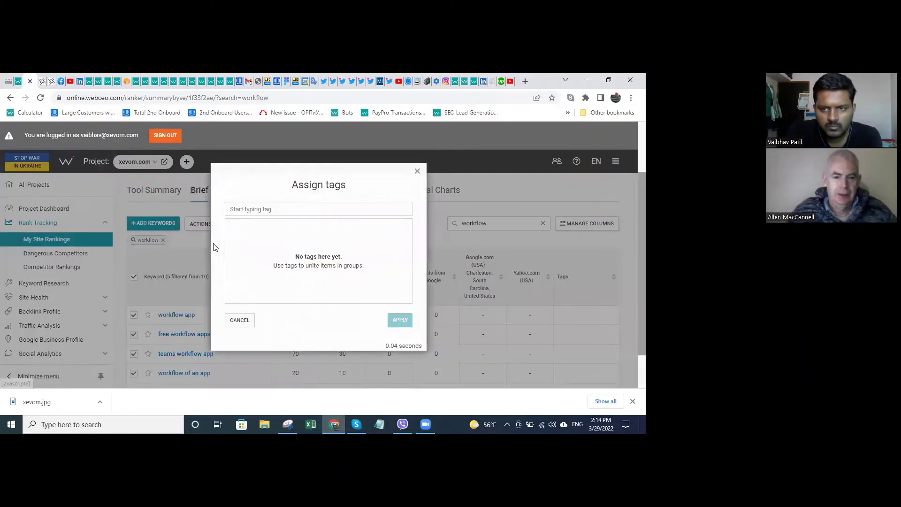
click(256, 210)
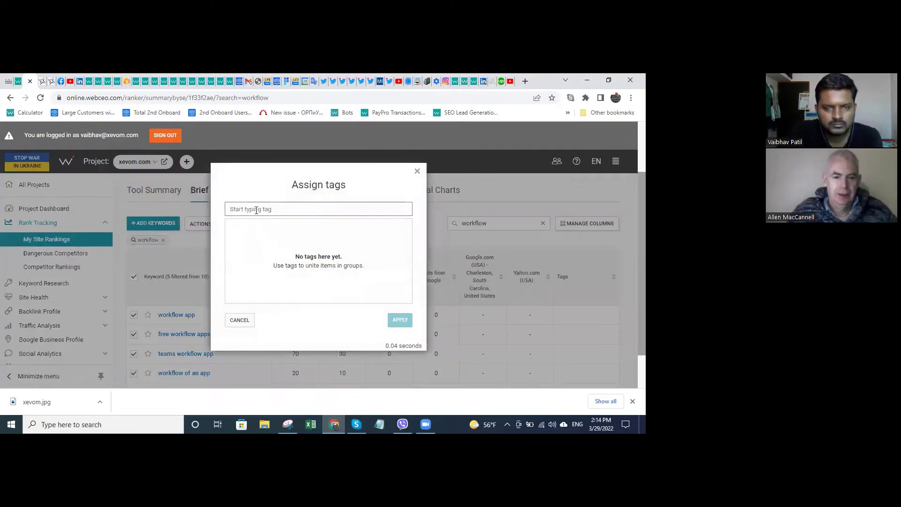
text(Workflow)
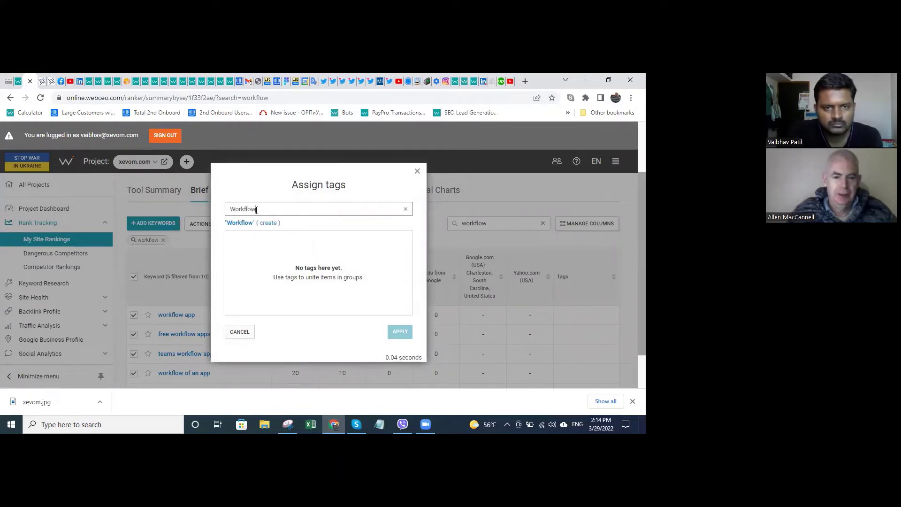
click(268, 224)
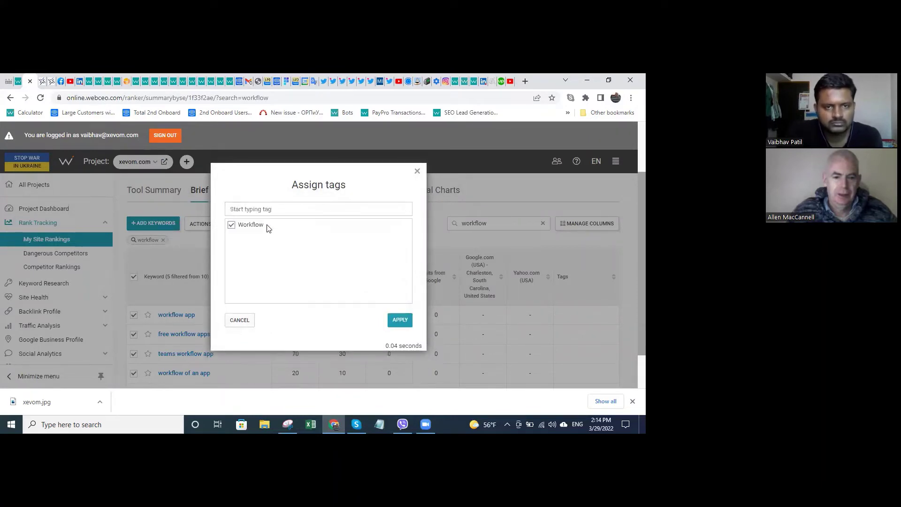
click(393, 323)
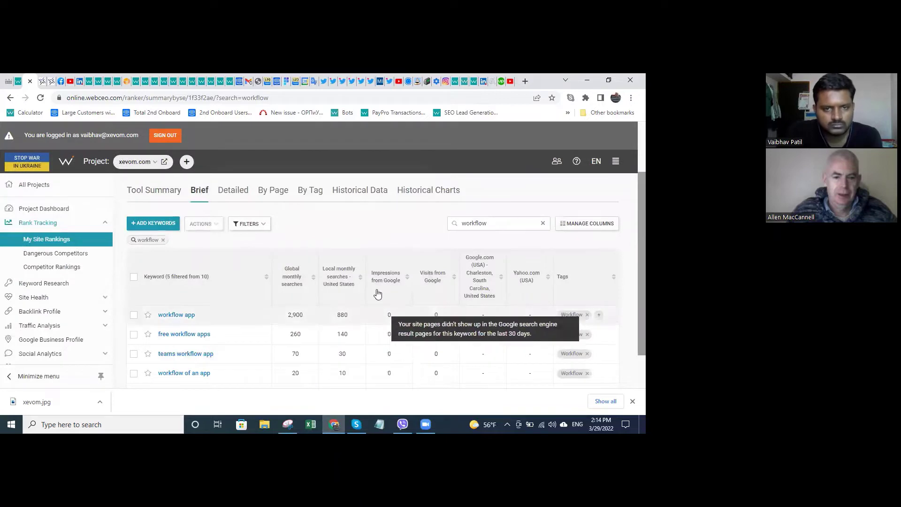
Step: Check the assigned tags, clear the "workflow" search filter and look through the Tags column of the full keyword list
scroll(375, 300, down, 1)
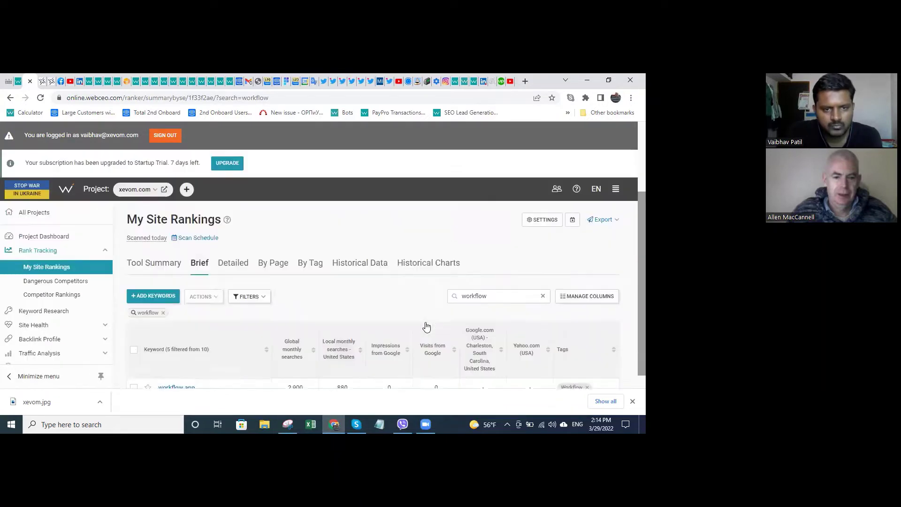
scroll(422, 312, down, 2)
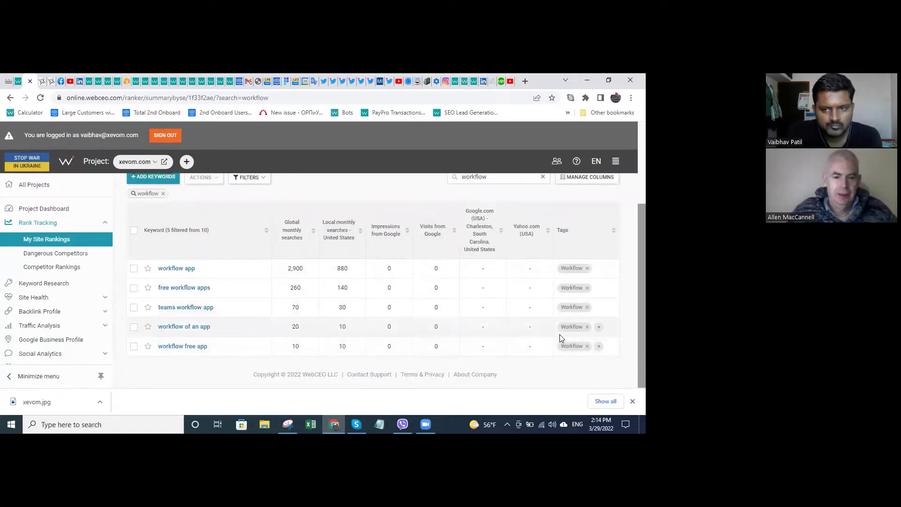
scroll(532, 321, up, 2)
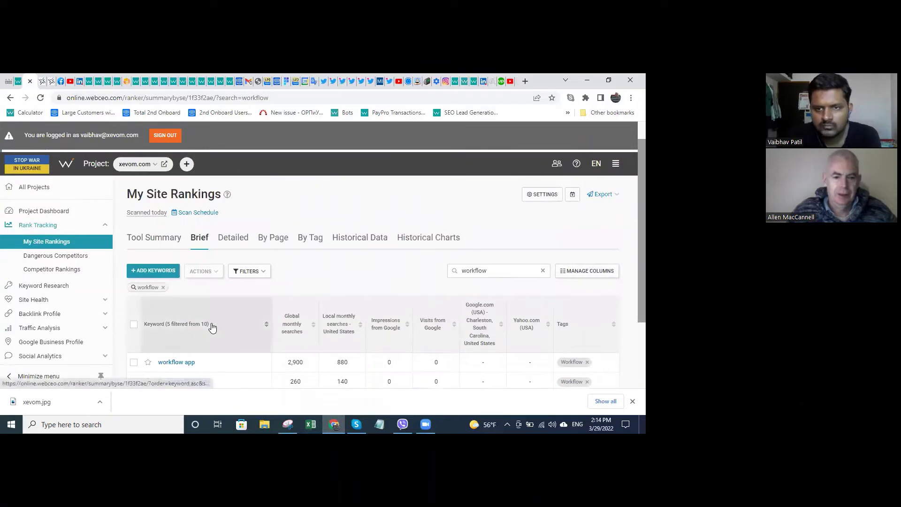
click(163, 287)
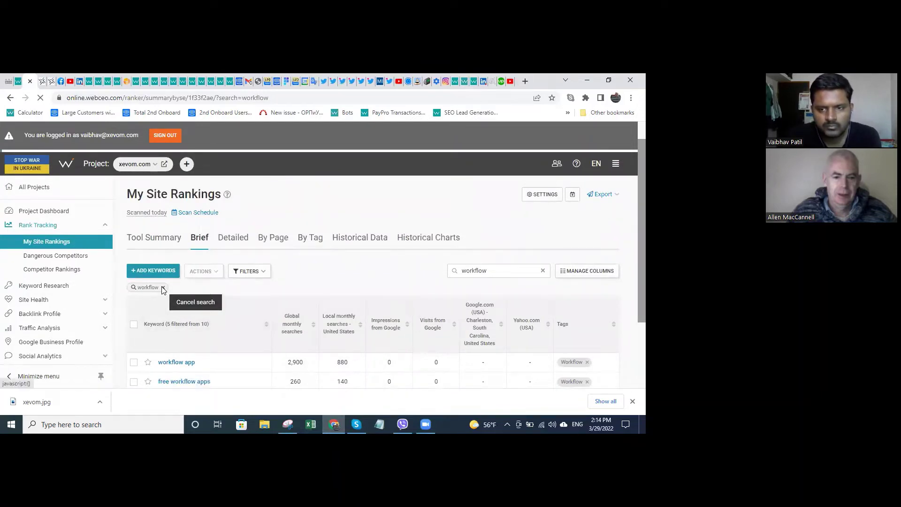
scroll(509, 341, down, 2)
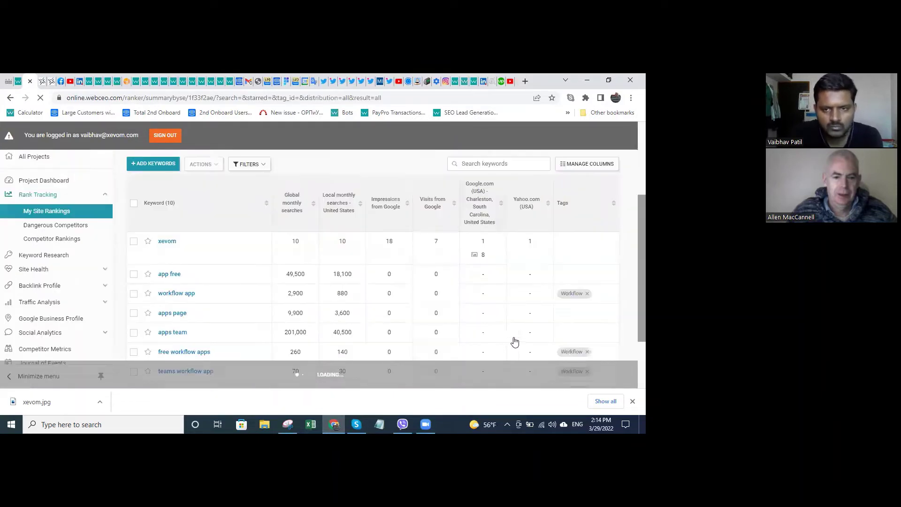
scroll(572, 333, down, 3)
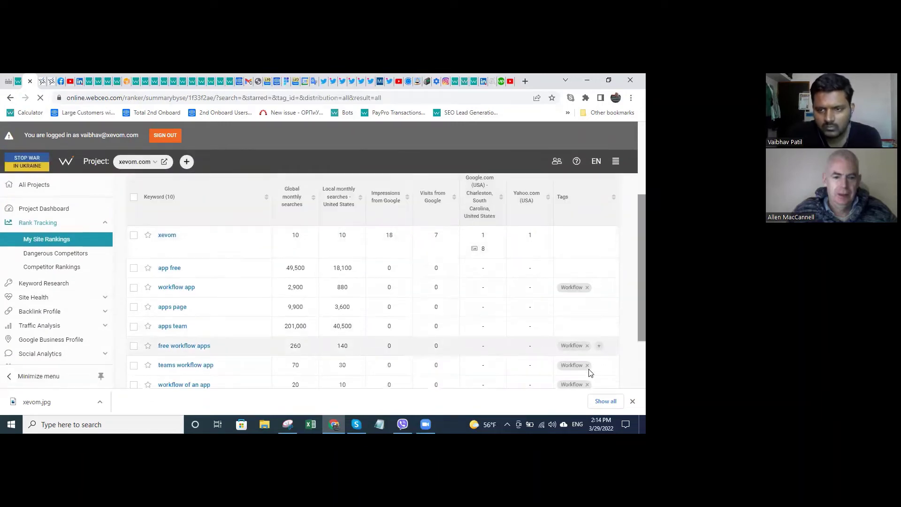
scroll(281, 281, down, 2)
scroll(282, 282, up, 3)
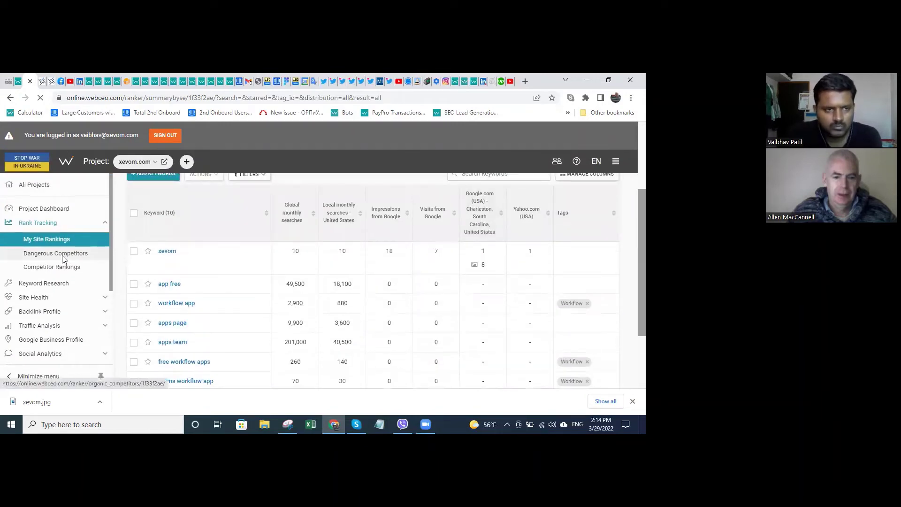
Step: Open the Dangerous Competitors report and look over its visibility trend chart and competitor domains
click(63, 258)
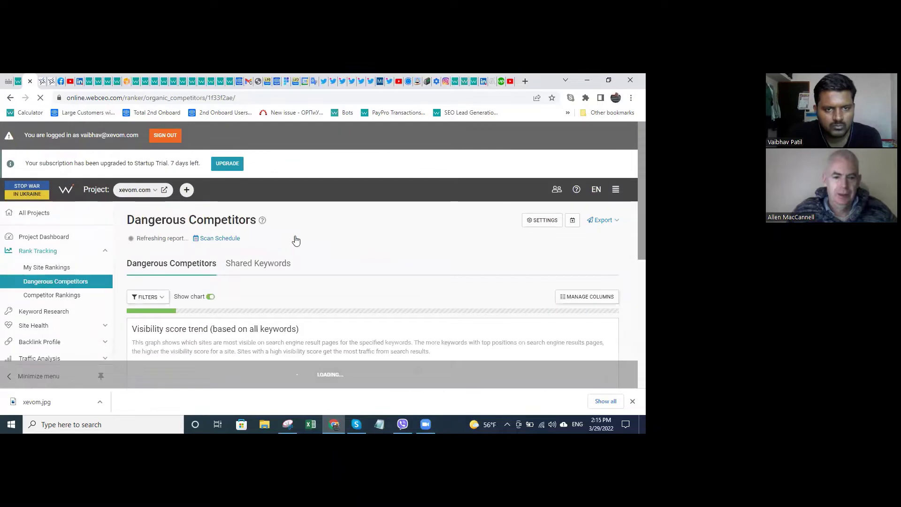
scroll(304, 243, down, 6)
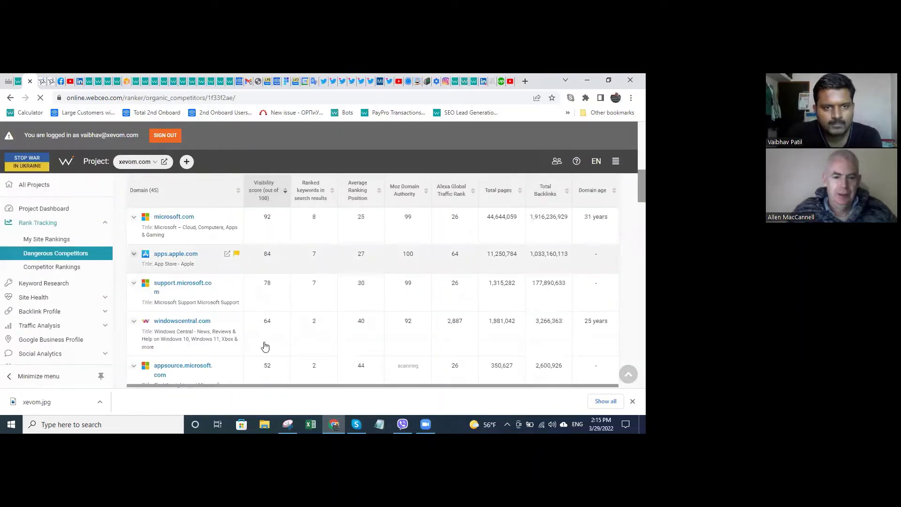
scroll(266, 346, up, 3)
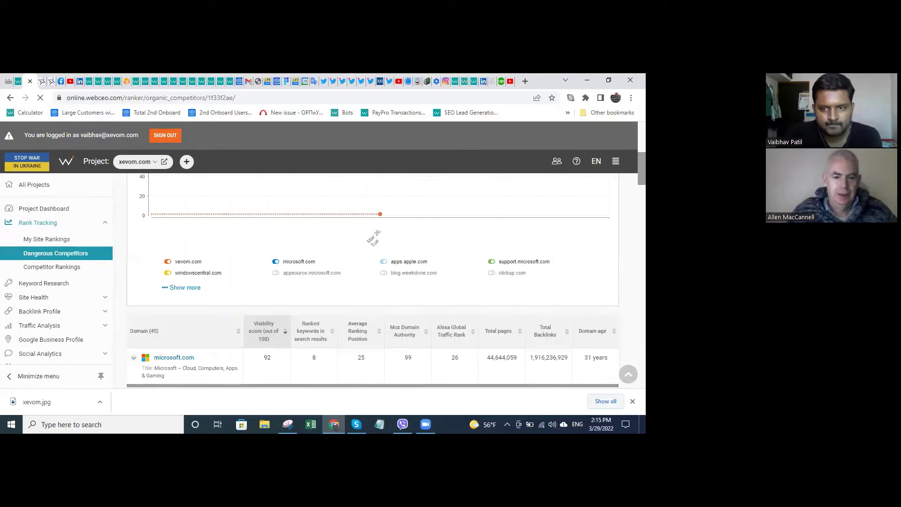
Step: Filter the Dangerous Competitors report by the Workflow tag
scroll(207, 267, up, 4)
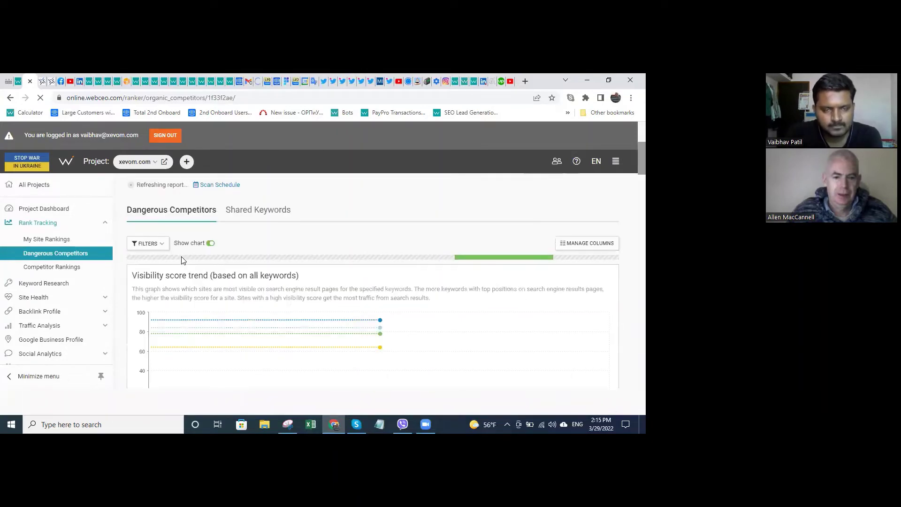
scroll(162, 249, up, 2)
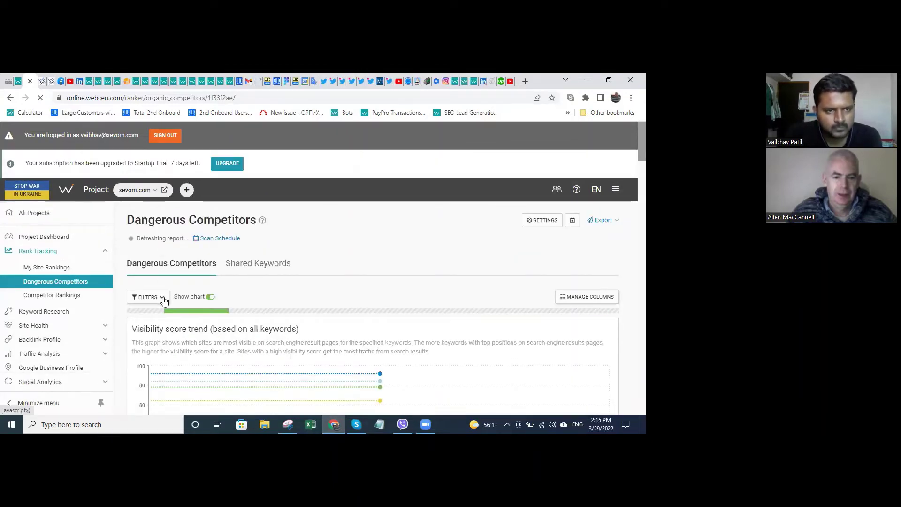
click(161, 297)
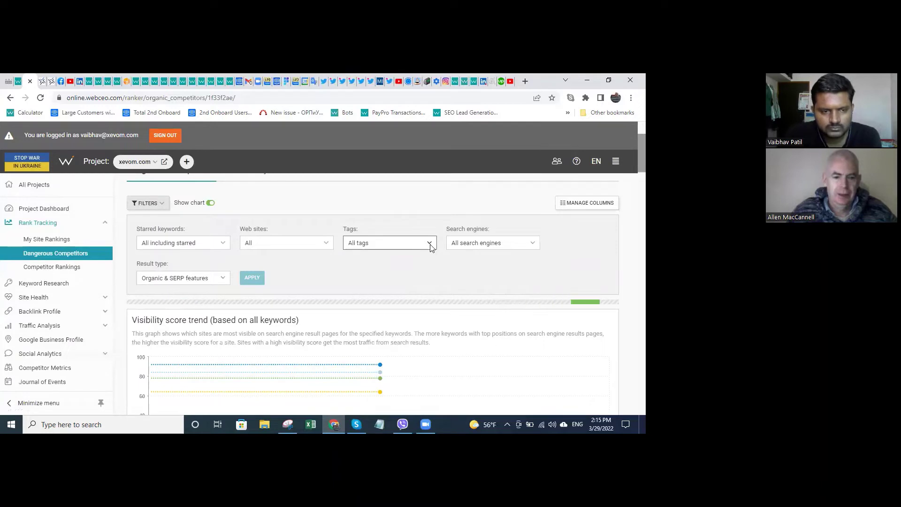
click(431, 245)
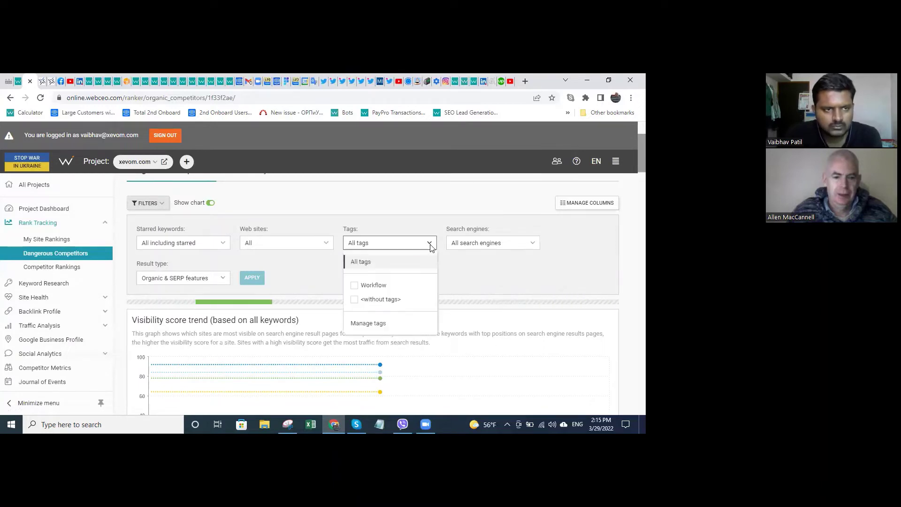
click(356, 287)
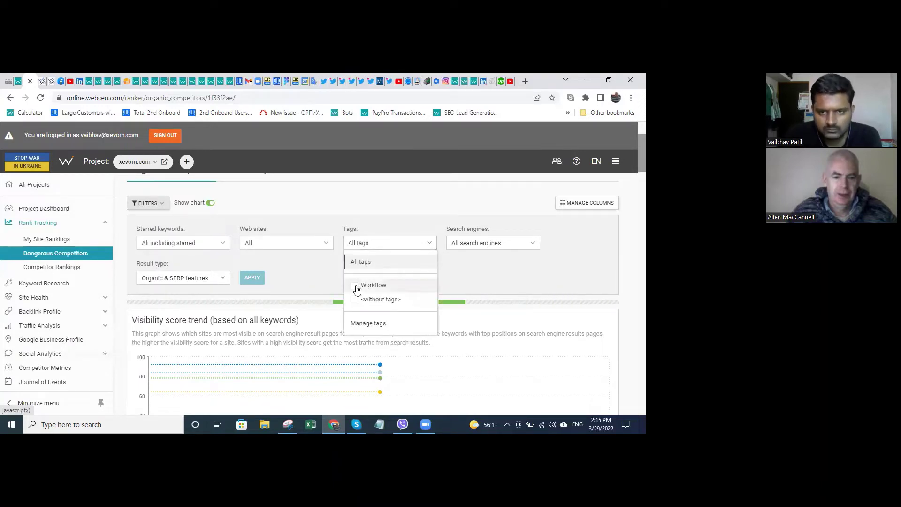
click(248, 278)
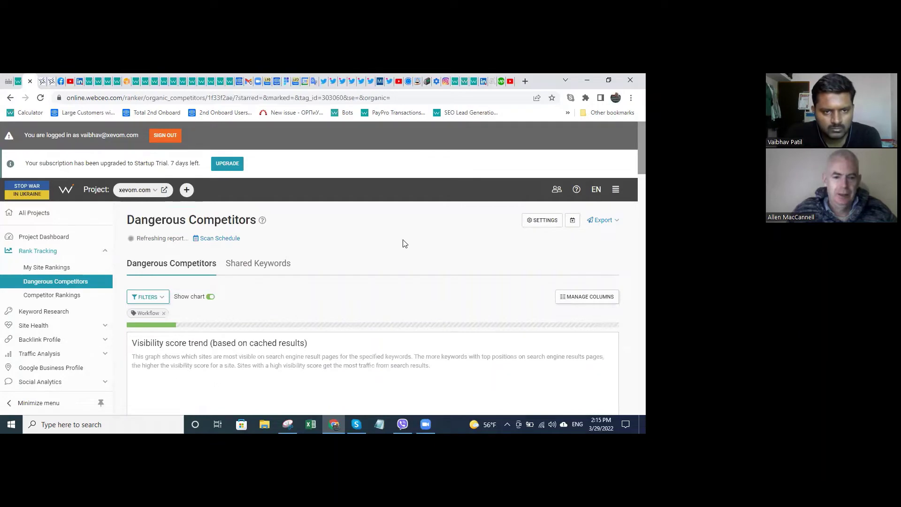
Step: Examine the visibility trend chart, competing domains and visibility score explanation for the Workflow-tagged keywords
scroll(382, 255, down, 3)
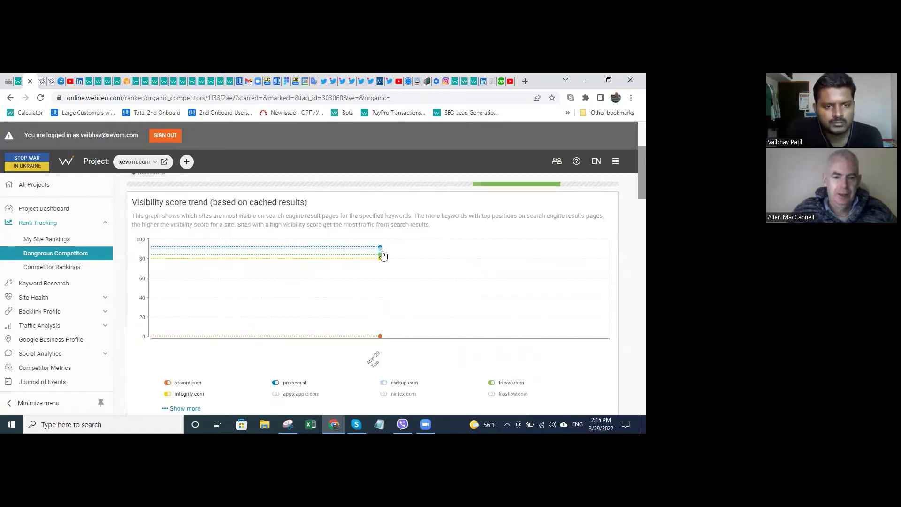
scroll(382, 255, down, 4)
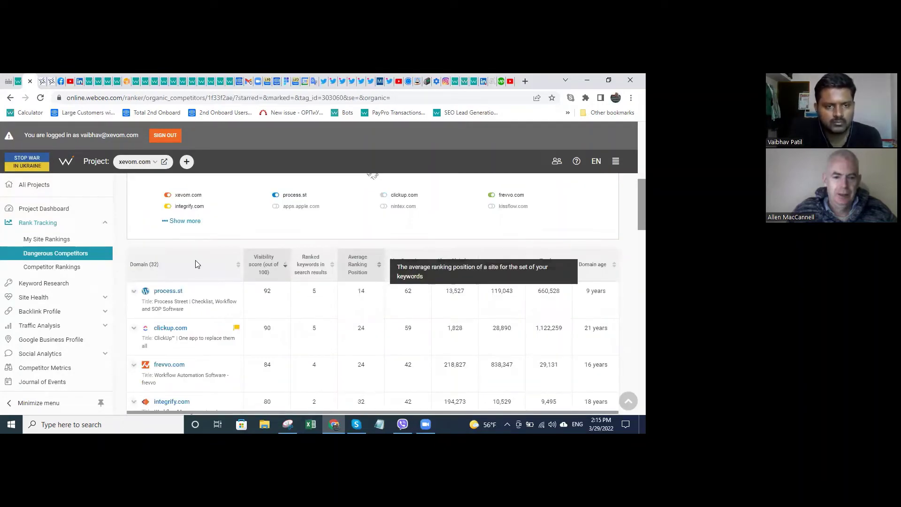
scroll(197, 265, down, 1)
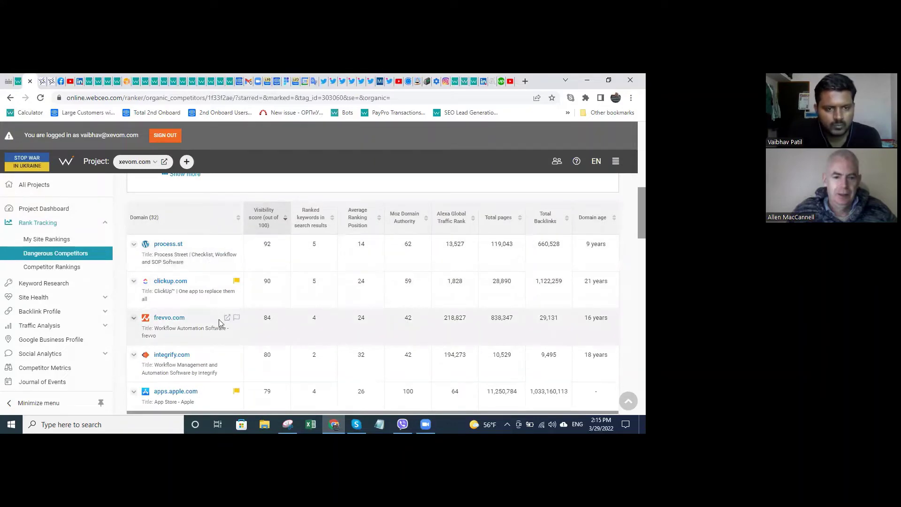
scroll(229, 362, down, 2)
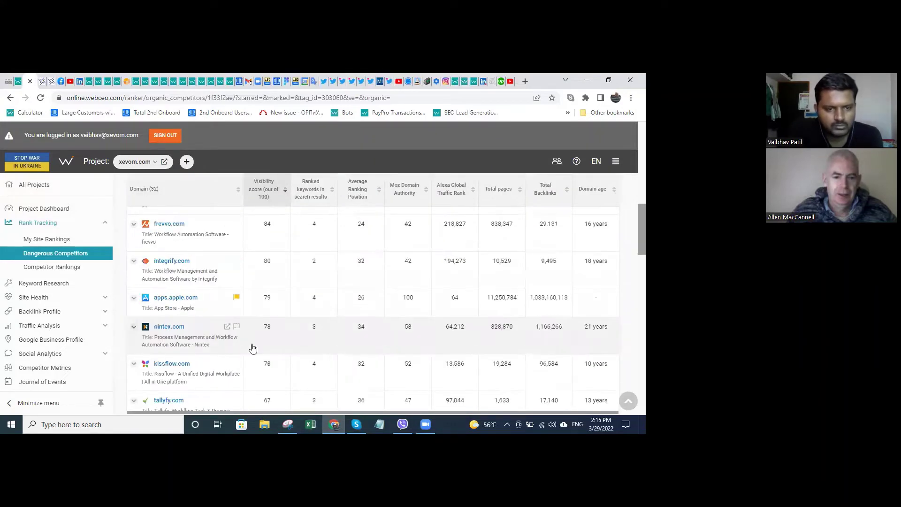
scroll(256, 345, up, 2)
scroll(268, 312, up, 3)
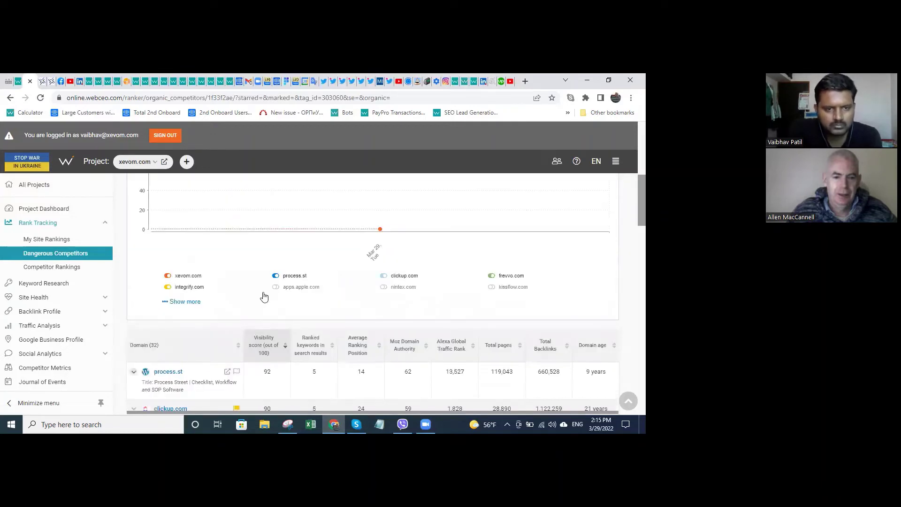
scroll(264, 297, down, 1)
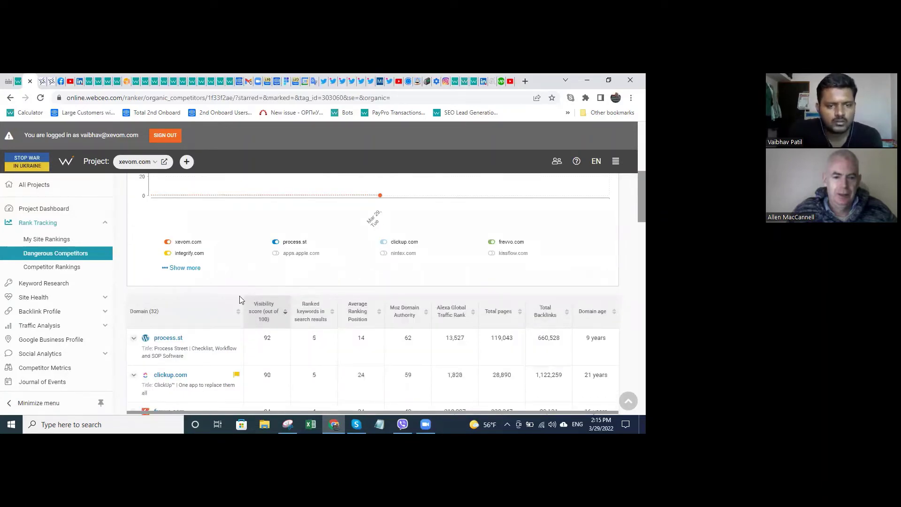
mouse_move(295, 321)
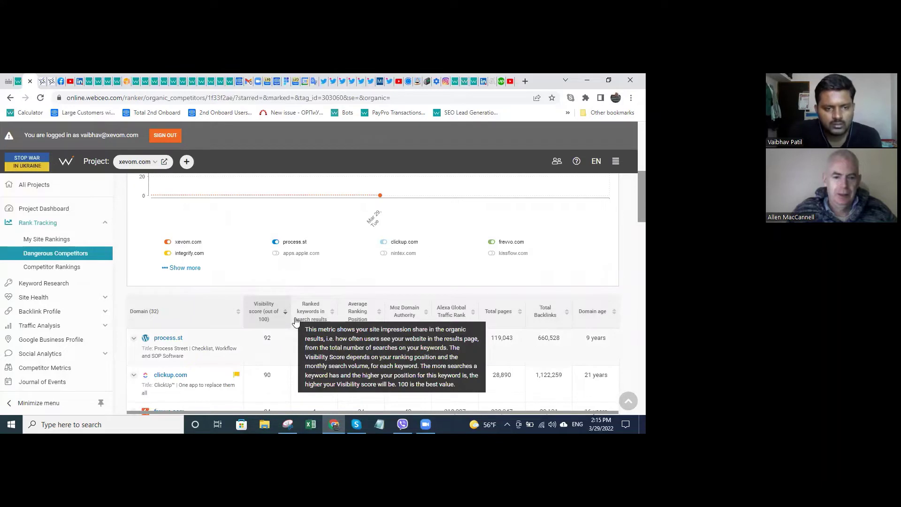
Step: Flag process.st as a competitor in the Dangerous Competitors table
scroll(295, 321, down, 1)
click(237, 324)
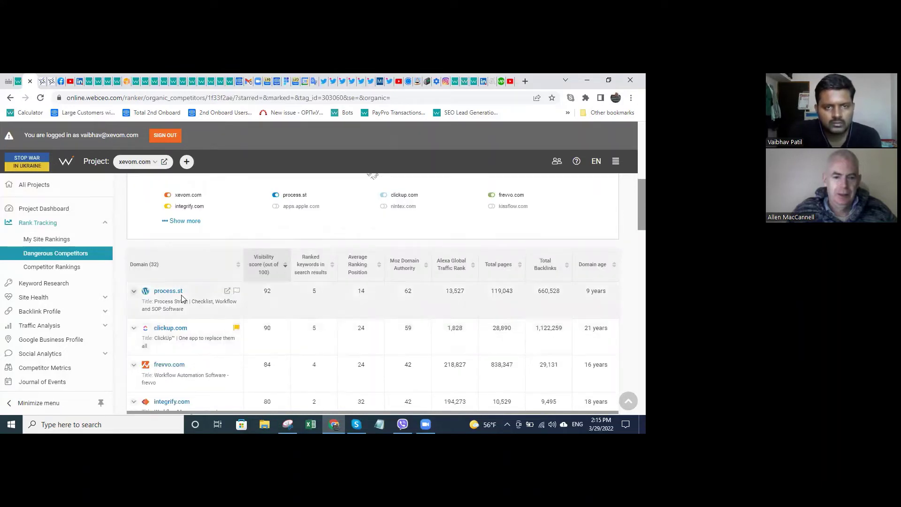
click(236, 291)
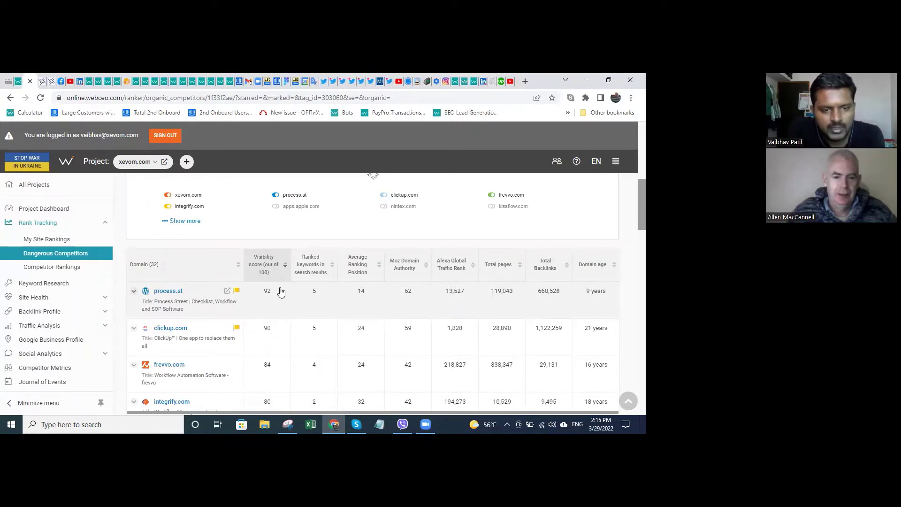
Step: Open the SEO Content Assistant from the Site Health section and start a new Keyword Usage report
scroll(272, 295, down, 2)
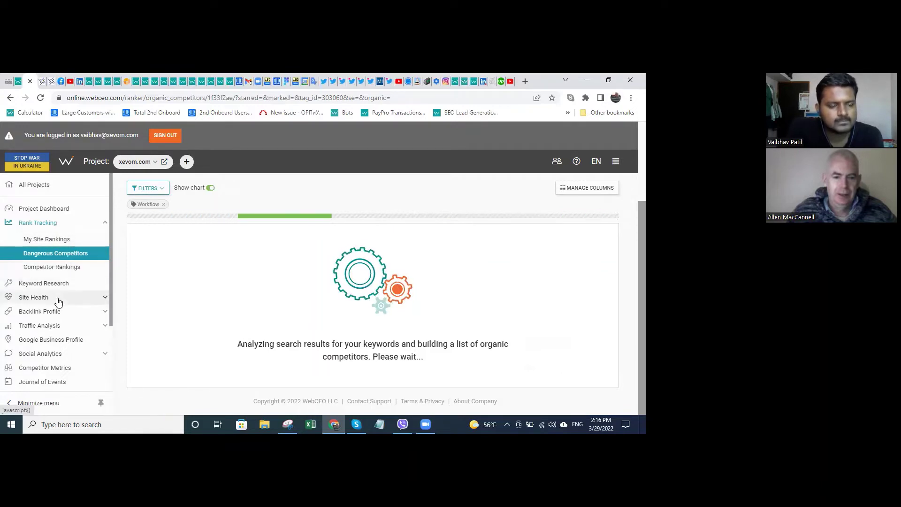
click(76, 299)
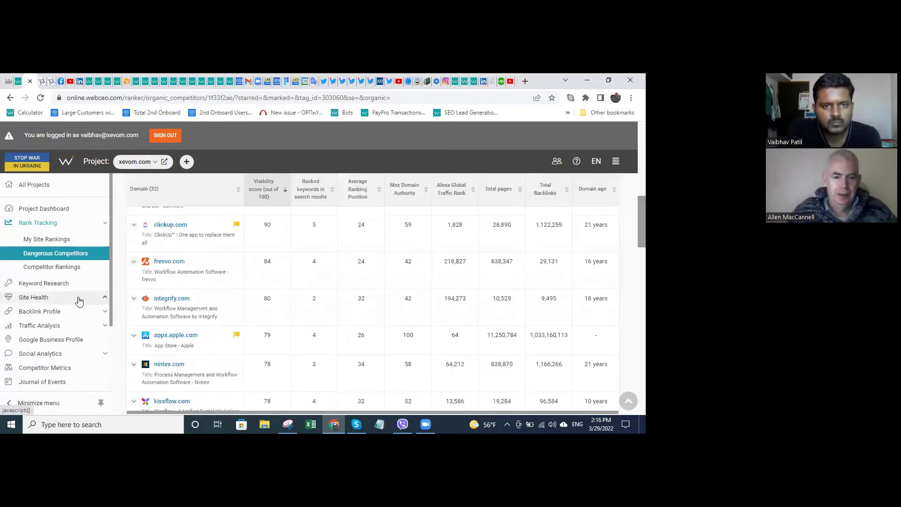
click(79, 300)
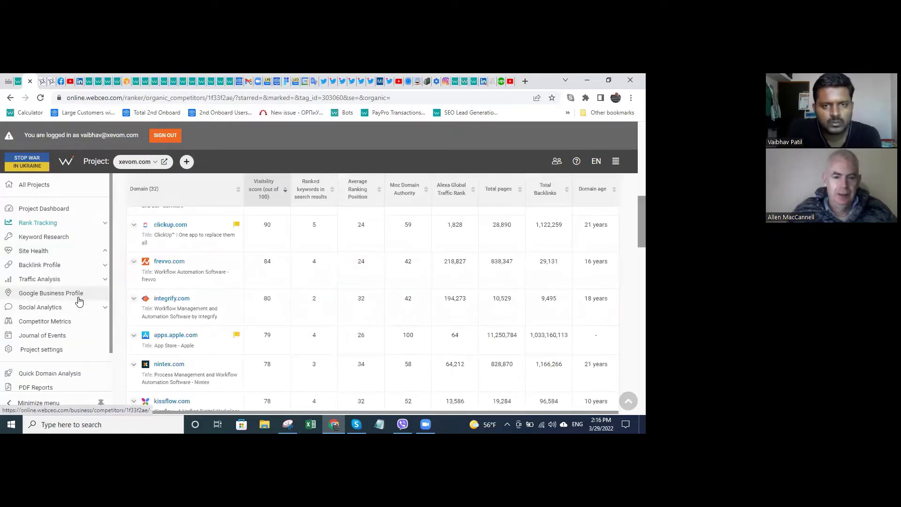
click(74, 253)
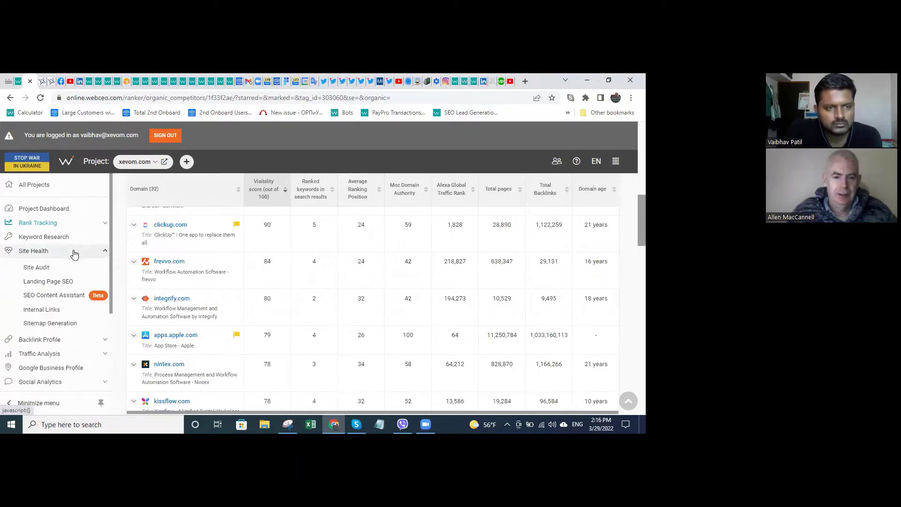
click(59, 294)
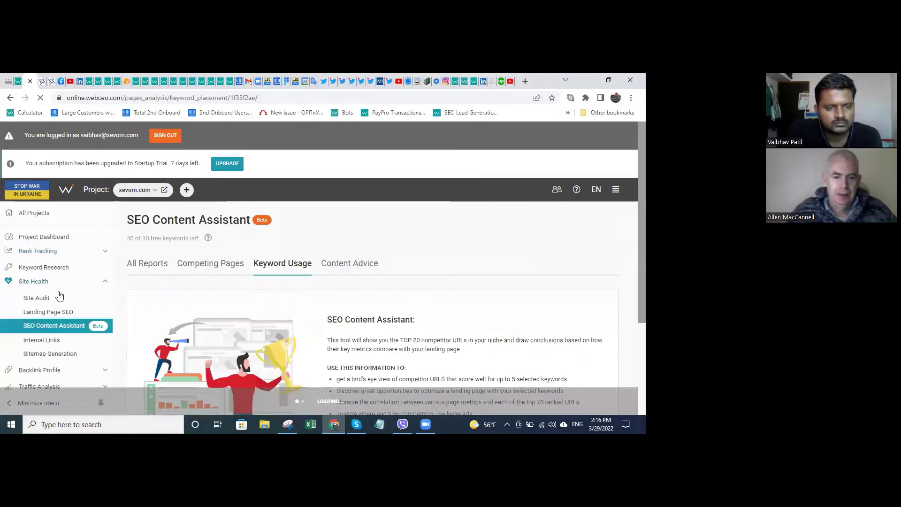
scroll(377, 313, down, 3)
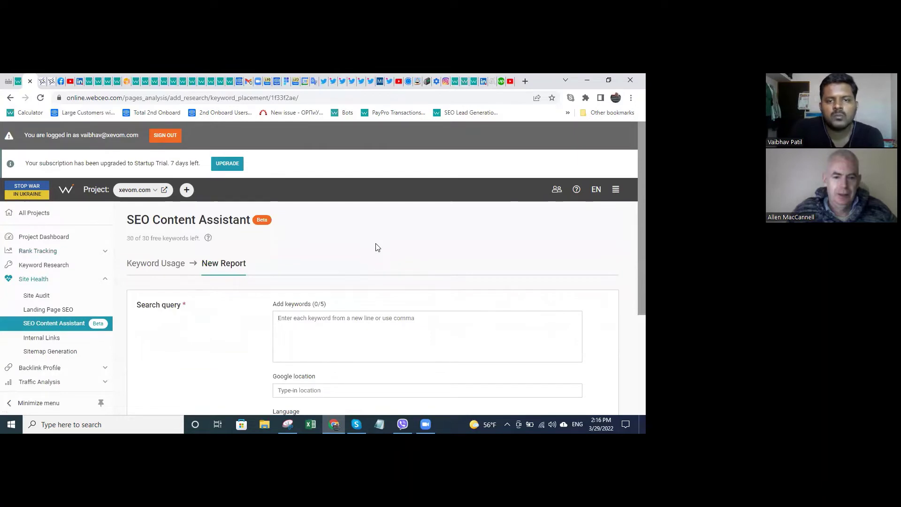
Step: Enter the keywords workflow app and workflow software, and set the Google location to Charleston, South Carolina, United States
text(workf)
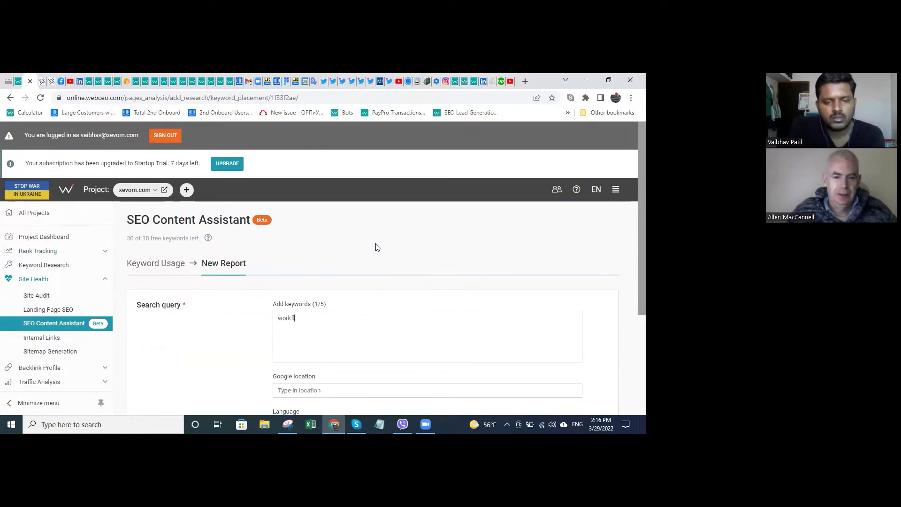
text(low app)
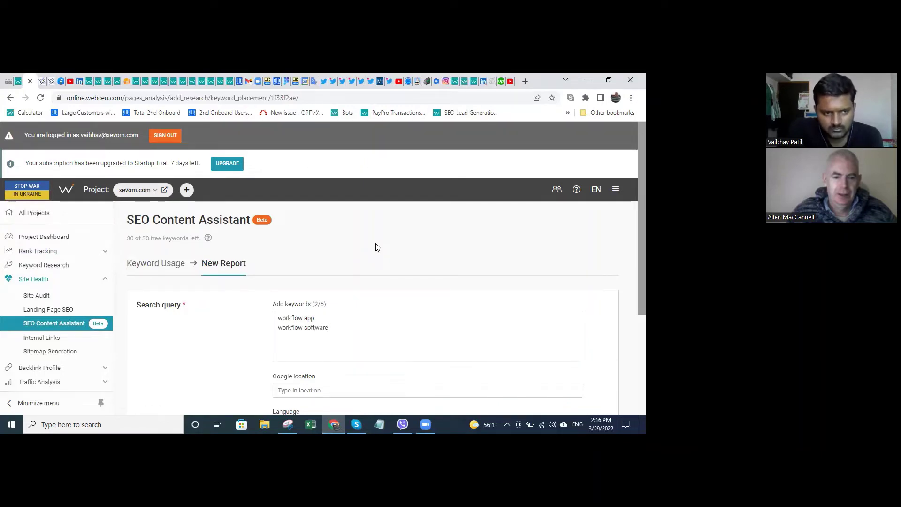
scroll(379, 323, down, 2)
click(319, 296)
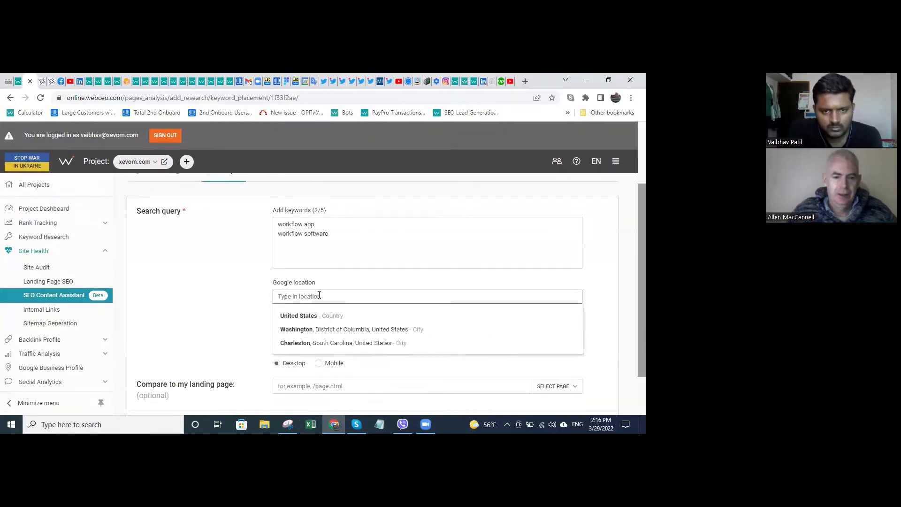
click(328, 343)
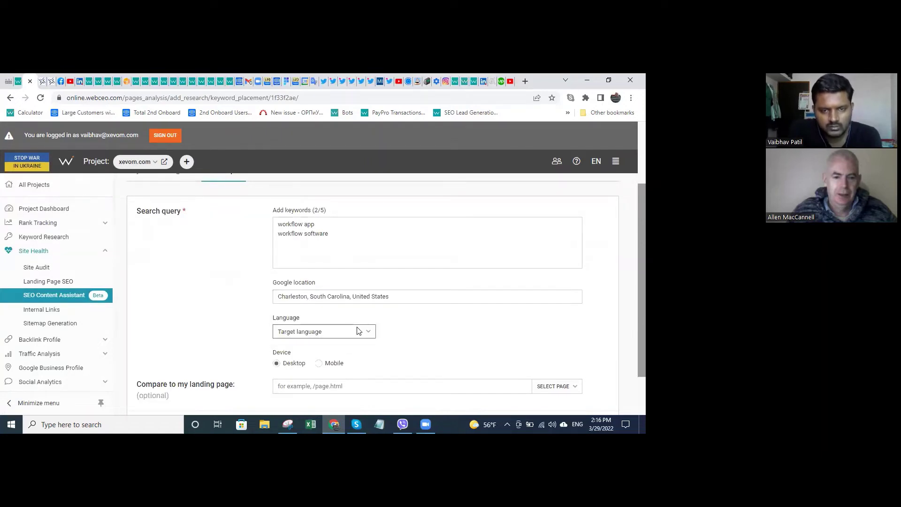
click(358, 330)
scroll(328, 193, up, 2)
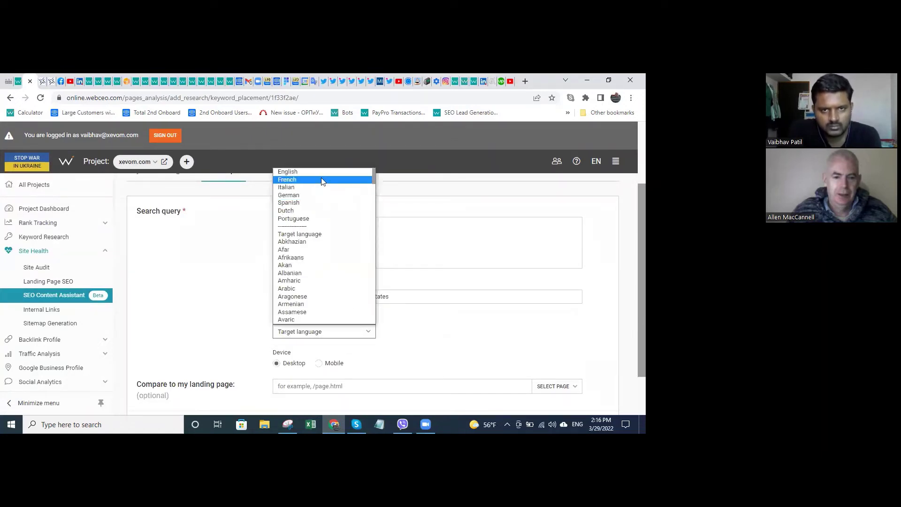
click(323, 172)
scroll(315, 325, down, 2)
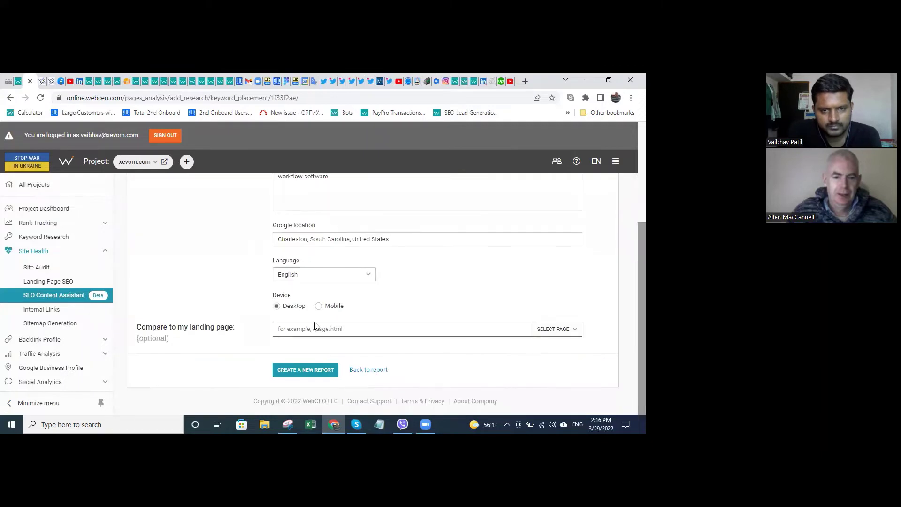
click(314, 327)
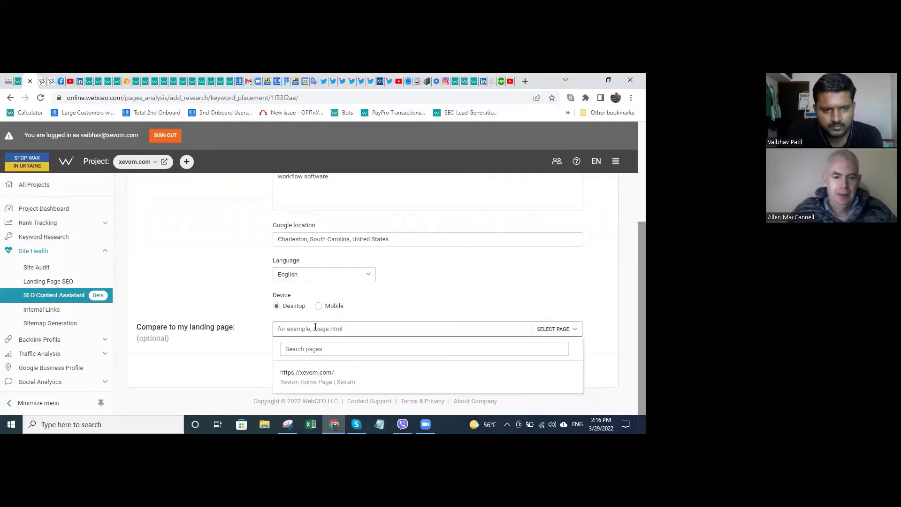
click(312, 376)
click(306, 374)
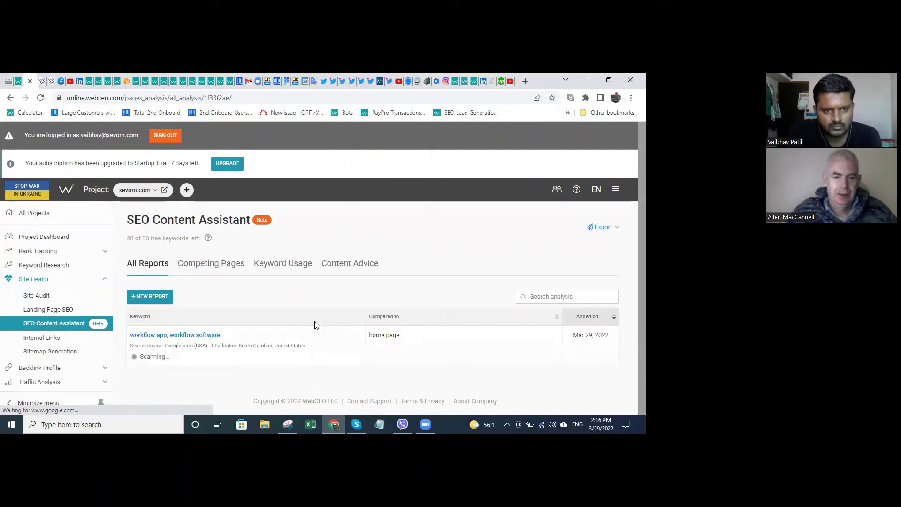
Step: Open the Keyword Usage report and examine how xevom.com and its rivals use the keywords in titles, descriptions, headings and body
click(290, 267)
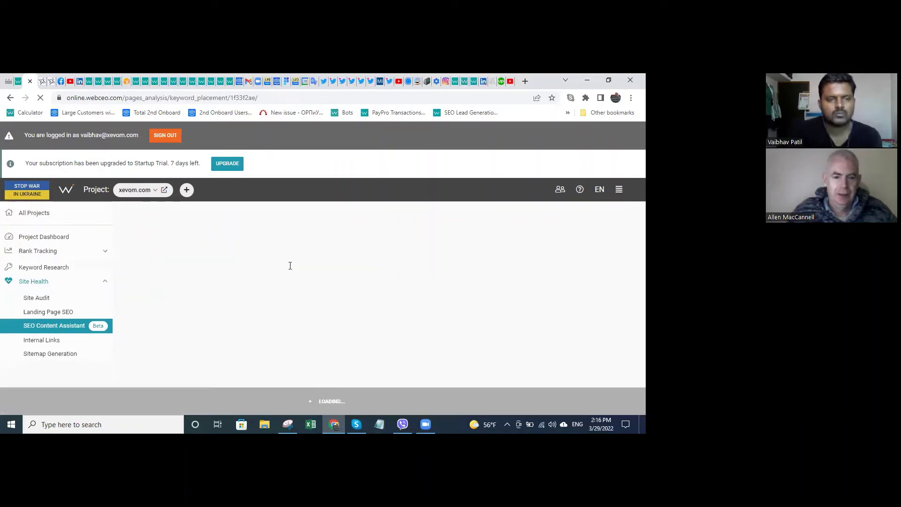
scroll(331, 285, down, 2)
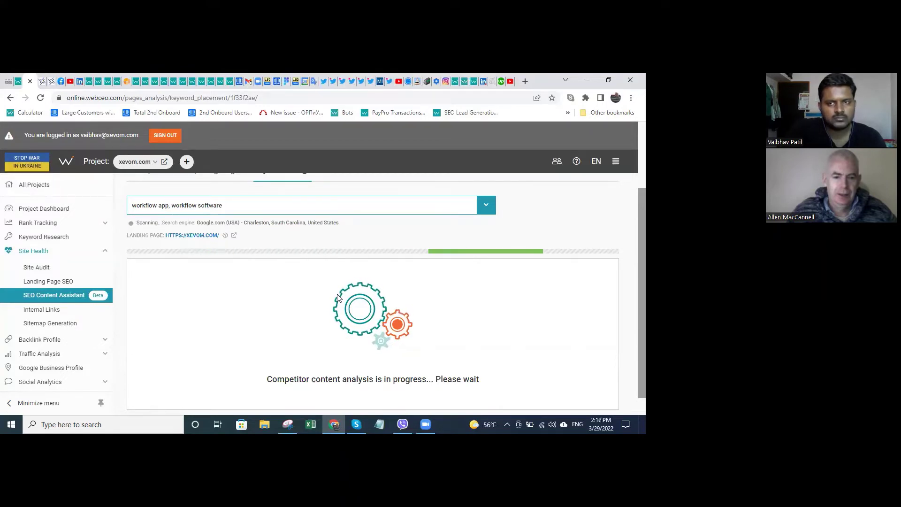
scroll(328, 298, down, 10)
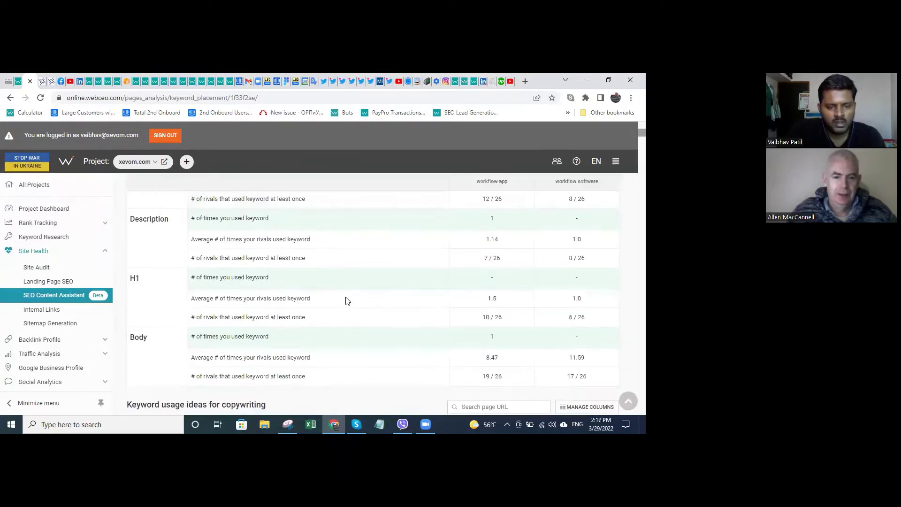
scroll(330, 299, up, 1)
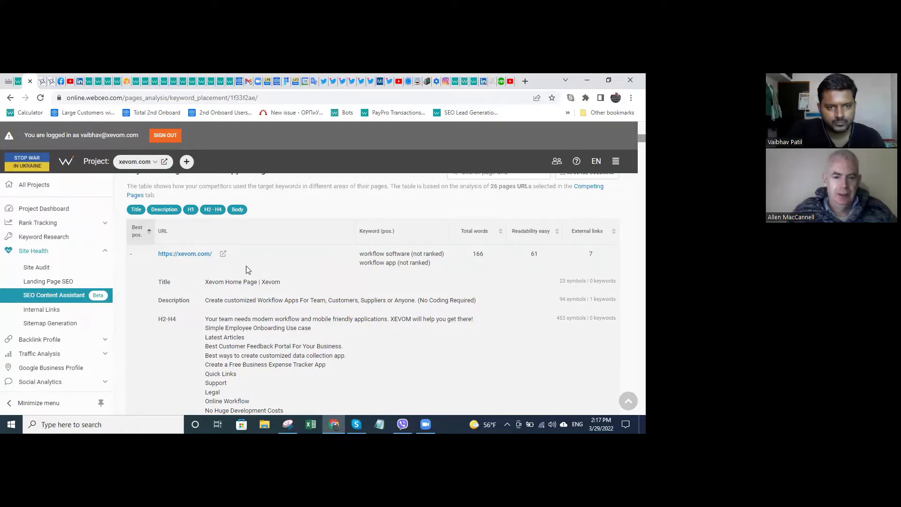
scroll(248, 253, down, 1)
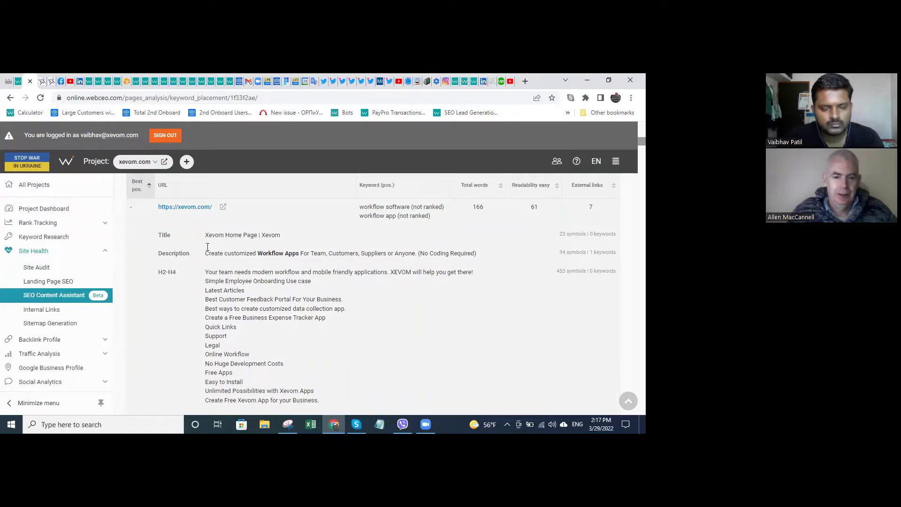
scroll(251, 302, down, 3)
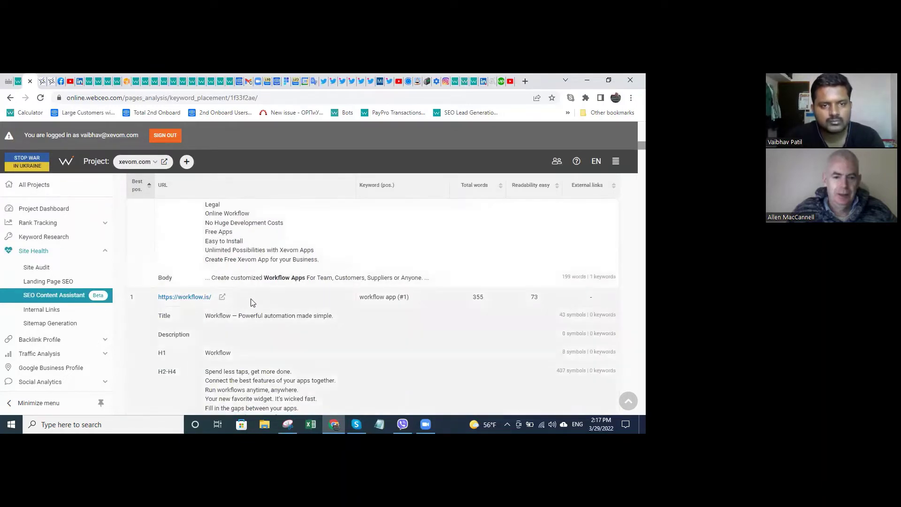
scroll(253, 347, down, 1)
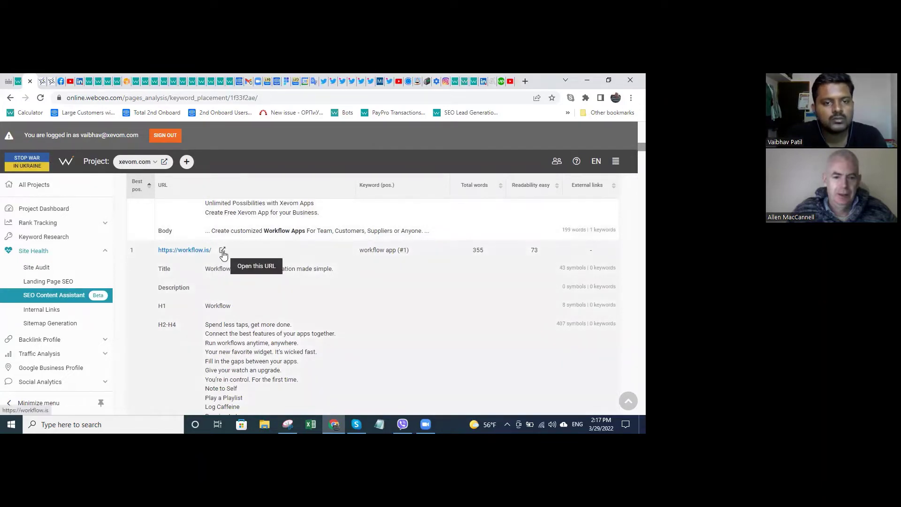
Step: Open the workflow.is page in a new tab, copy its domain from the address, and return to the Keyword Usage report
click(223, 251)
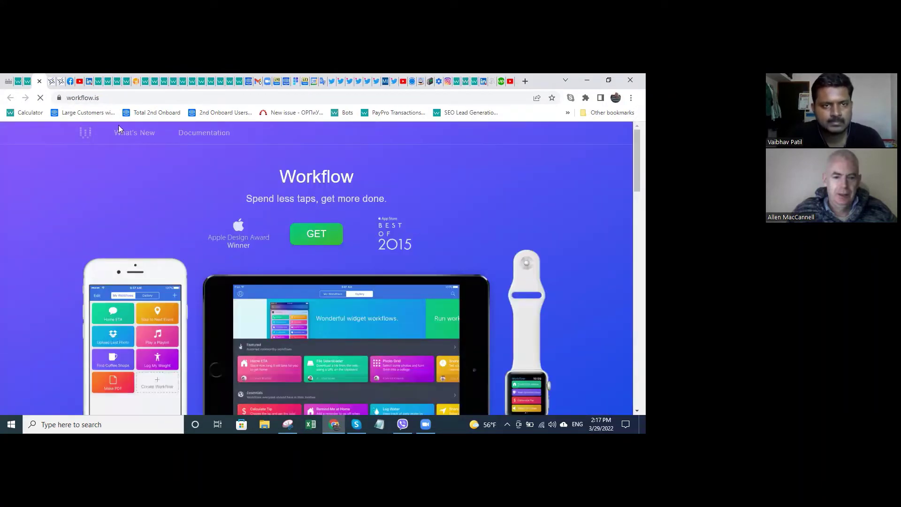
double_click(115, 99)
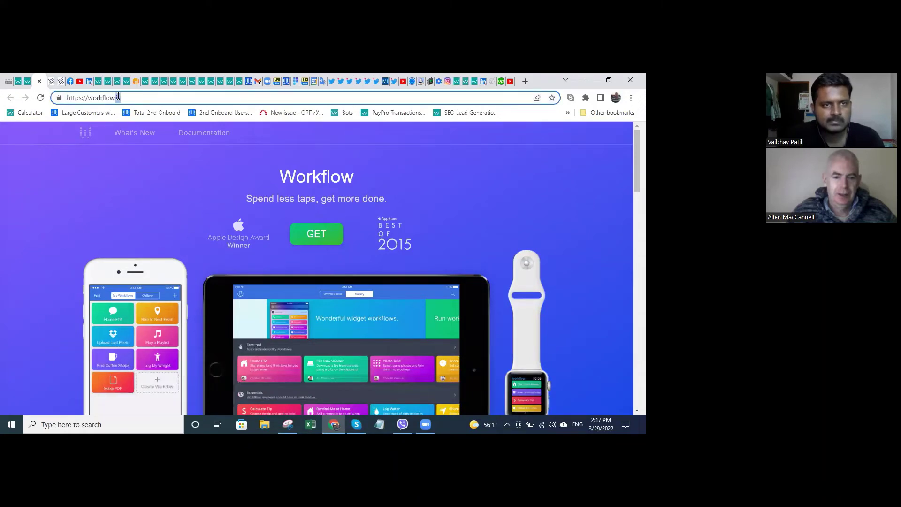
drag(125, 98, 102, 102)
right_click(100, 104)
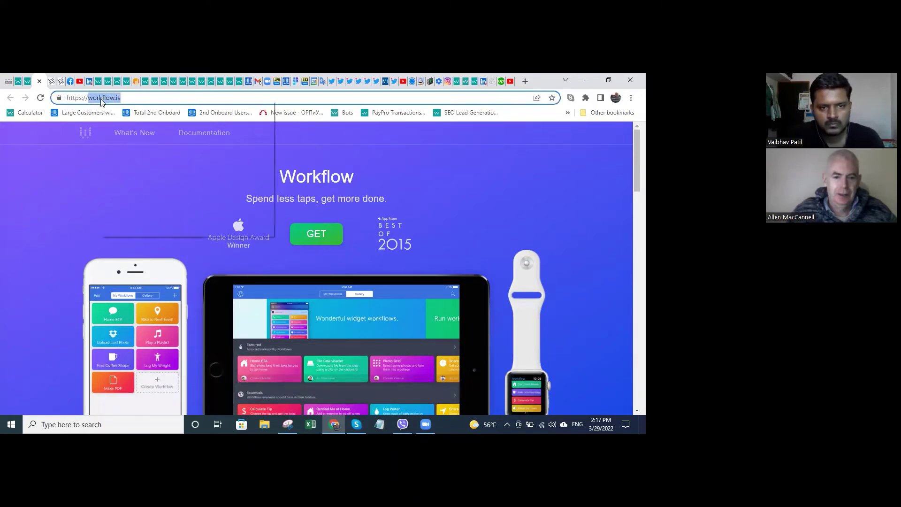
click(141, 154)
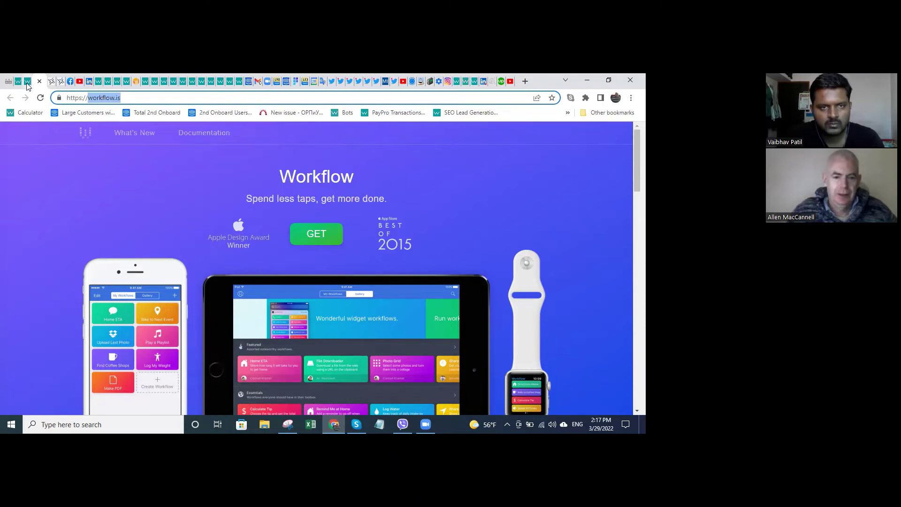
click(39, 81)
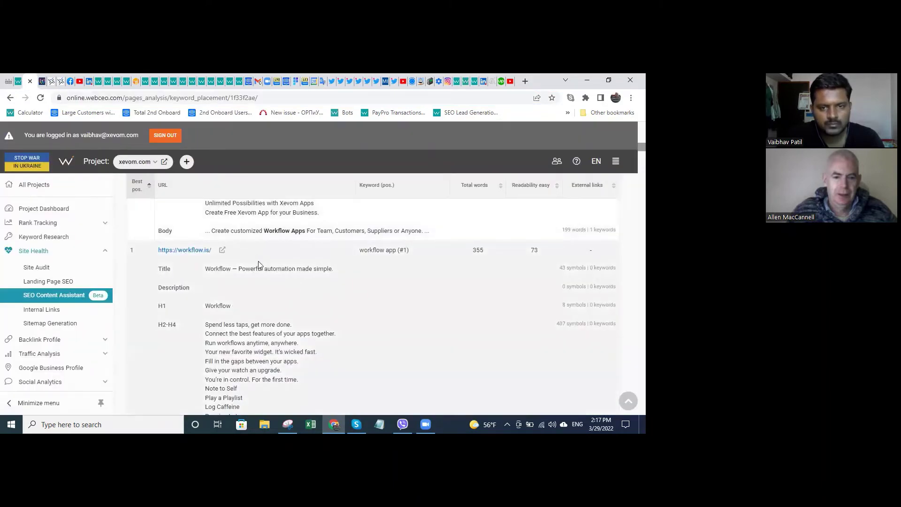
Step: Examine the titles, descriptions, headings and body keyword usage of the top-ranked competitor pages, from thedigitalprojectmanager.com to kissflow.com
scroll(264, 258, down, 6)
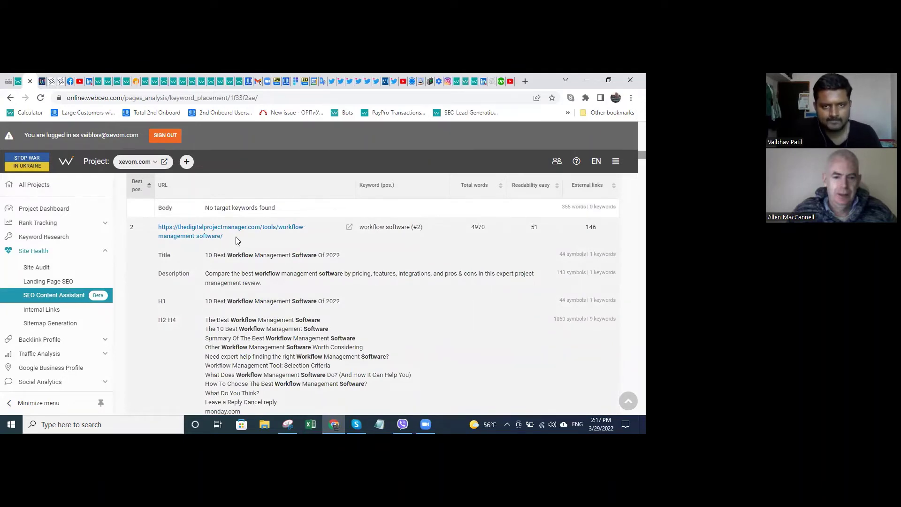
scroll(263, 249, down, 7)
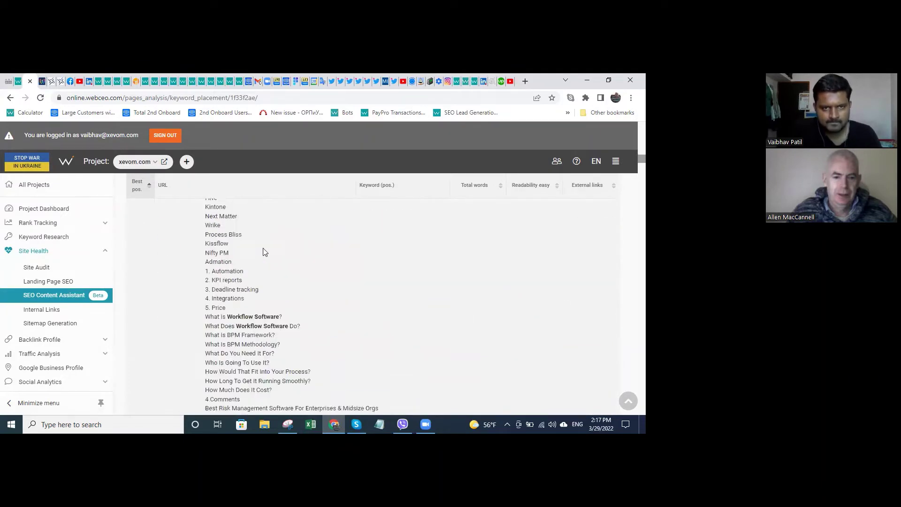
scroll(265, 252, down, 6)
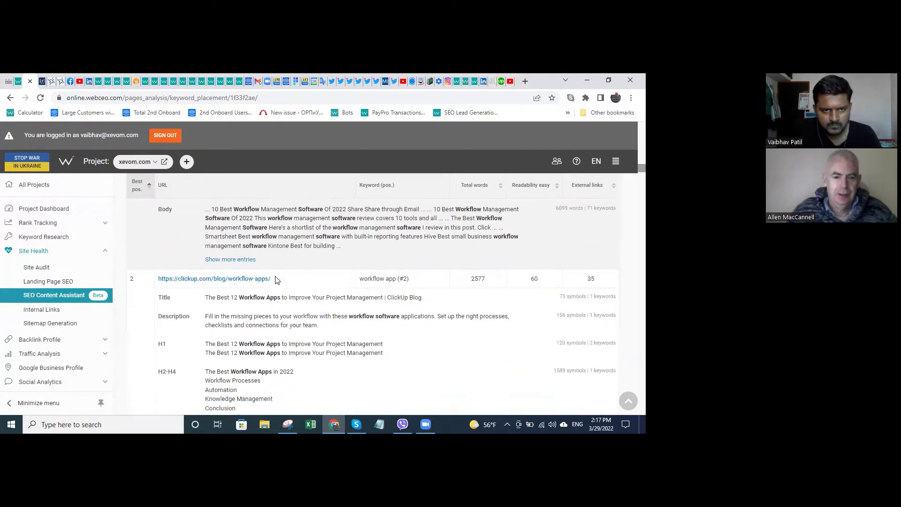
scroll(269, 275, down, 1)
scroll(280, 264, down, 15)
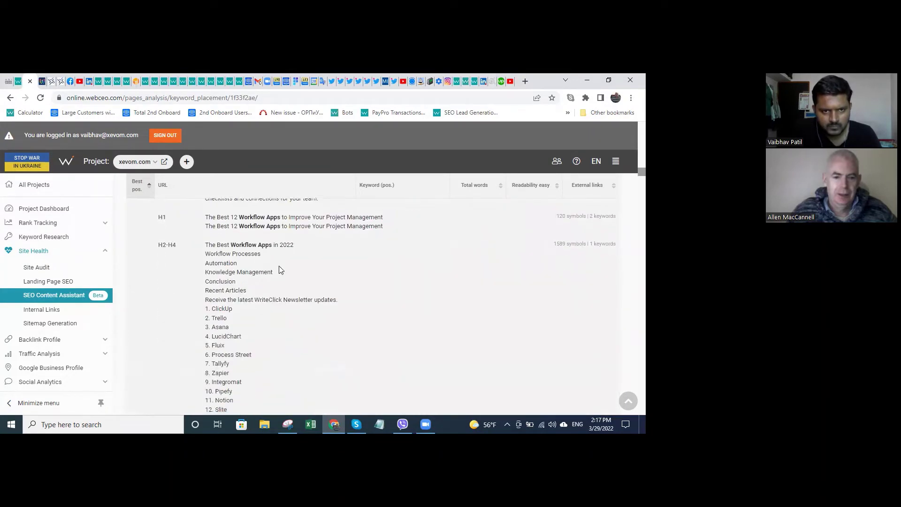
scroll(276, 271, down, 5)
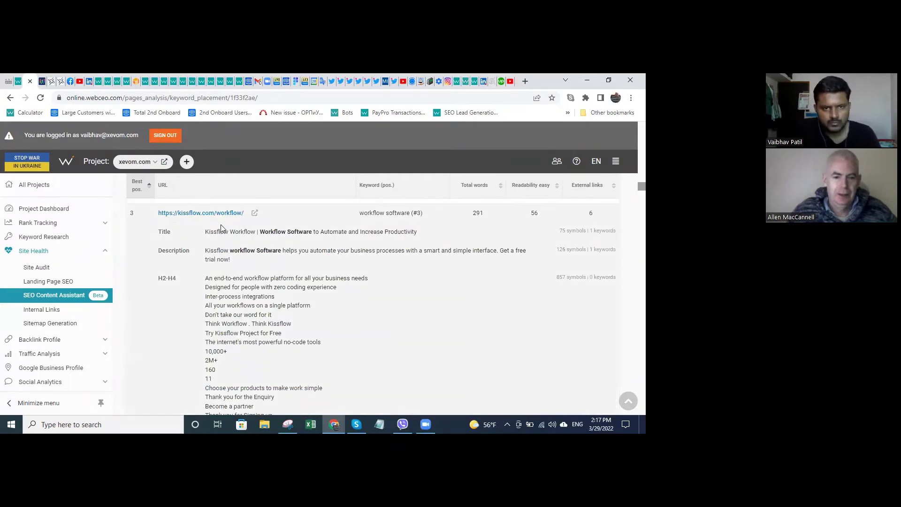
scroll(295, 272, down, 5)
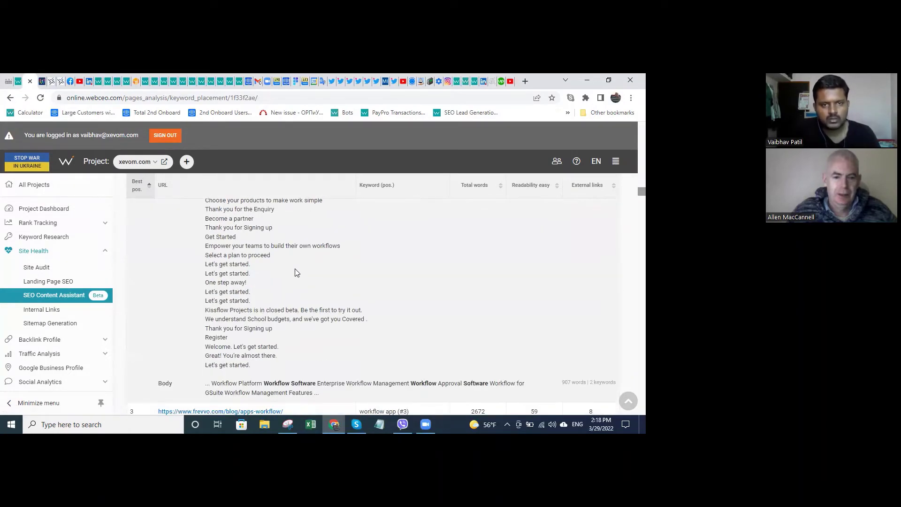
scroll(287, 259, up, 6)
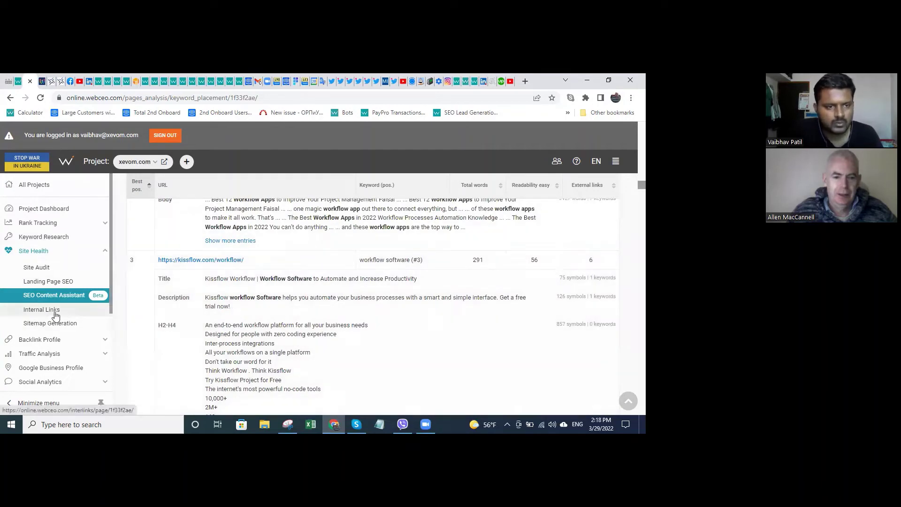
Step: Open the Competitor Backlink Spy report from the Backlink Profile section
click(45, 338)
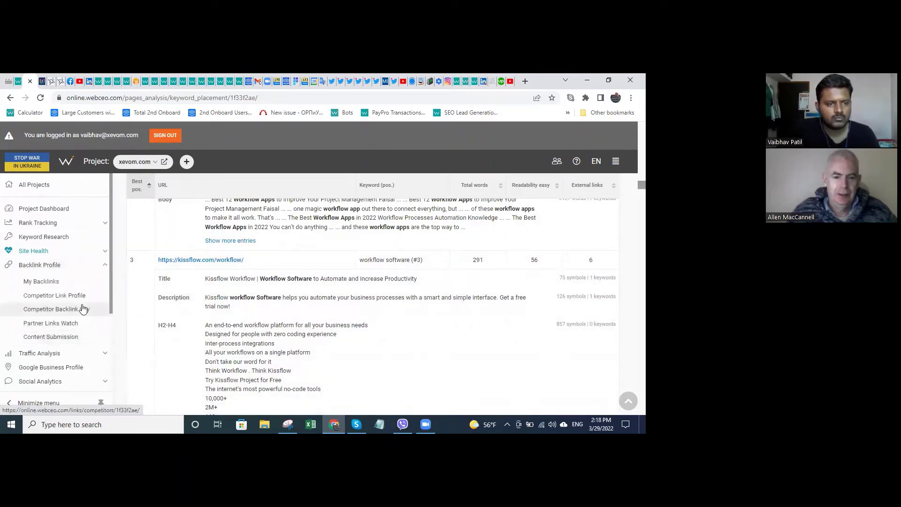
click(83, 313)
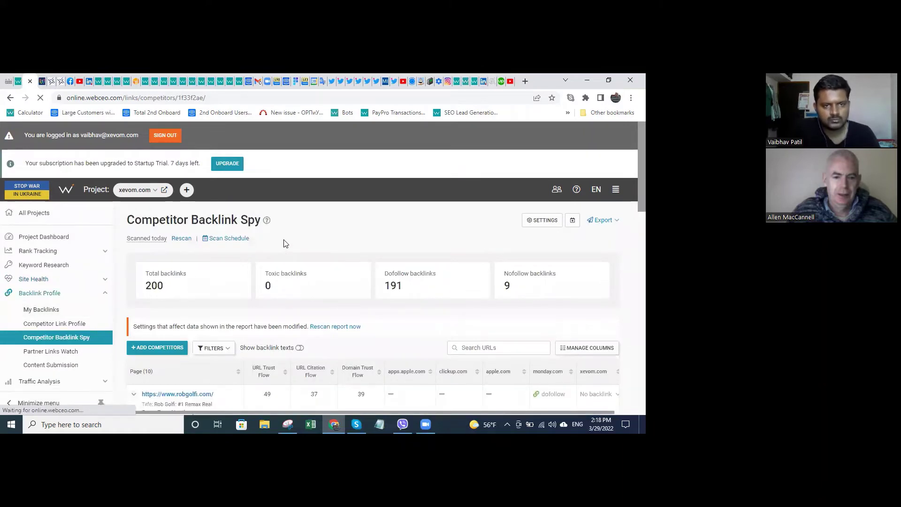
Step: In the report settings, deselect apple.com and monday.com as competitors, add workflow.is, and select process.st
scroll(341, 236, down, 2)
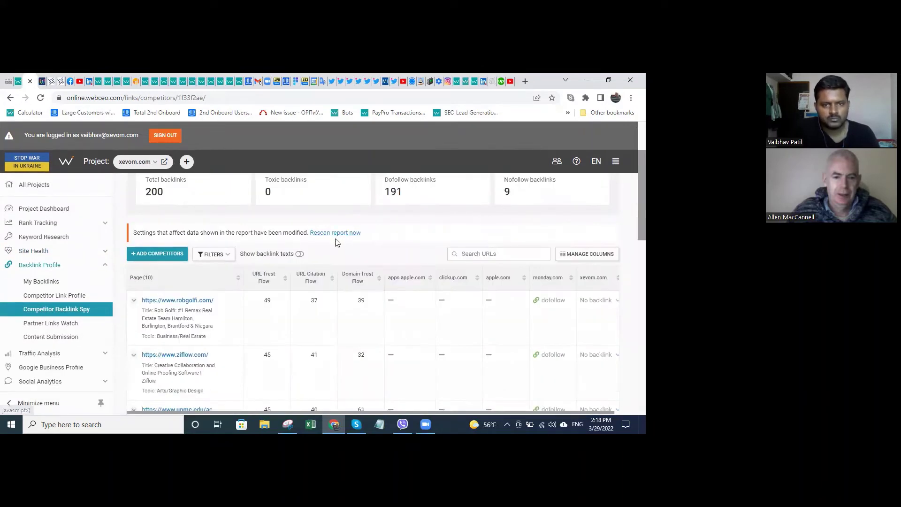
scroll(408, 258, up, 2)
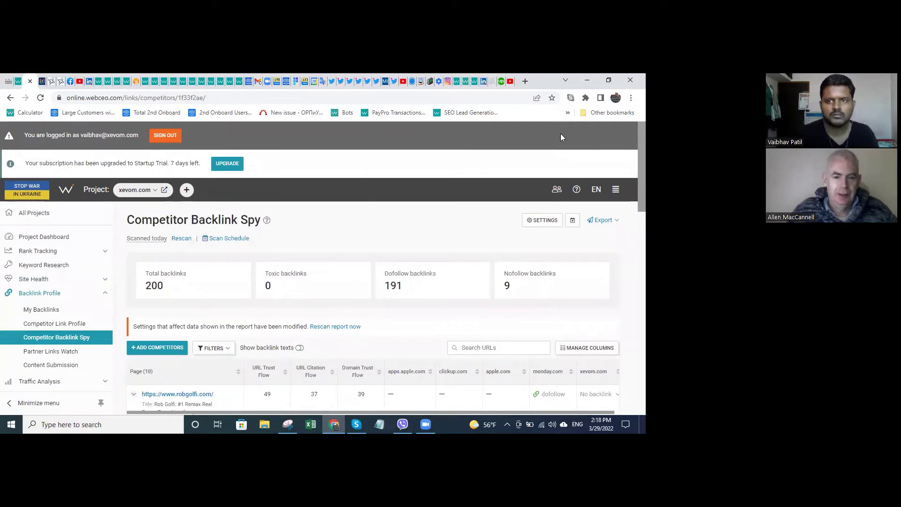
click(543, 221)
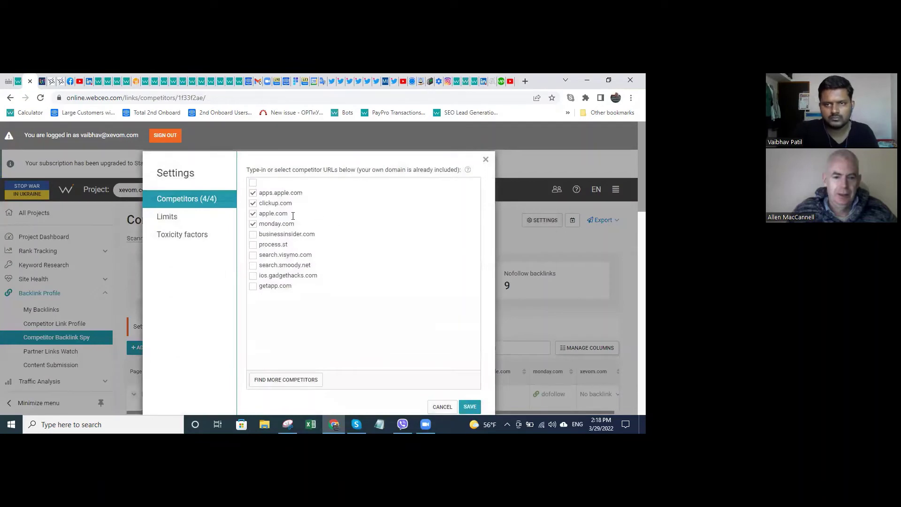
click(252, 214)
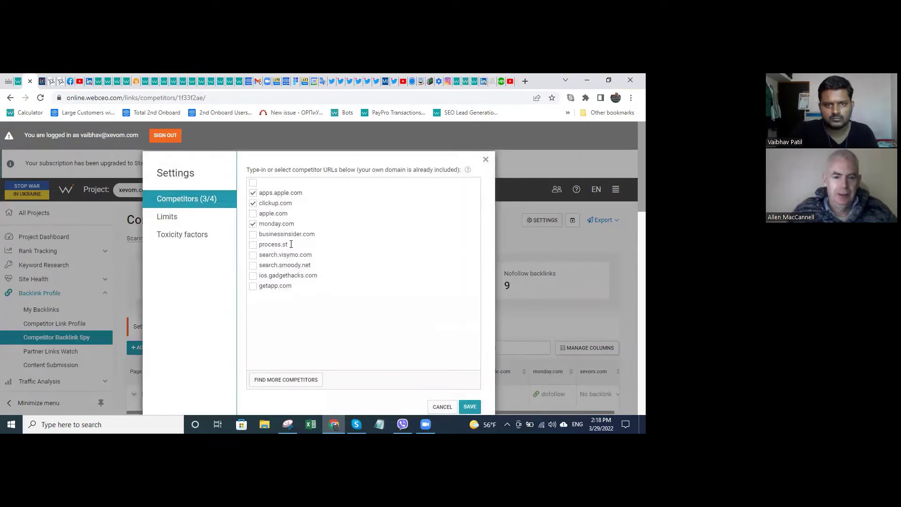
click(276, 224)
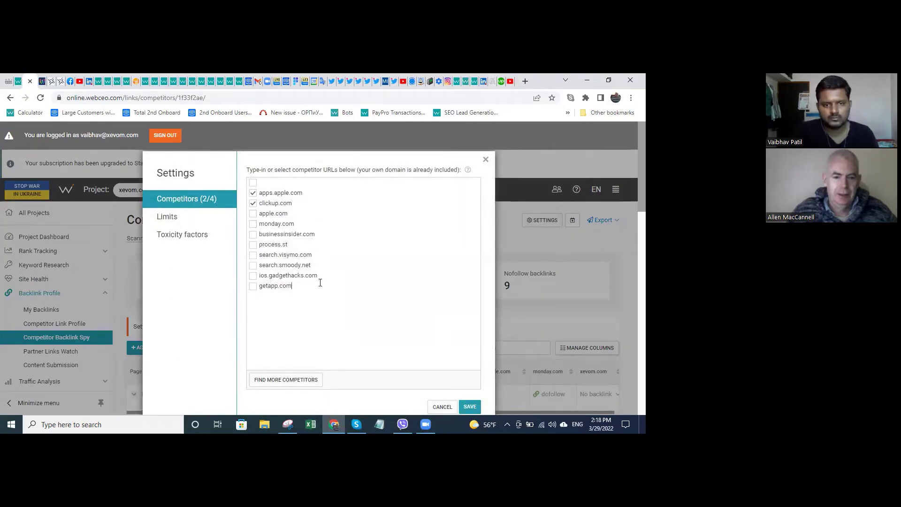
click(353, 280)
text(workflow.is)
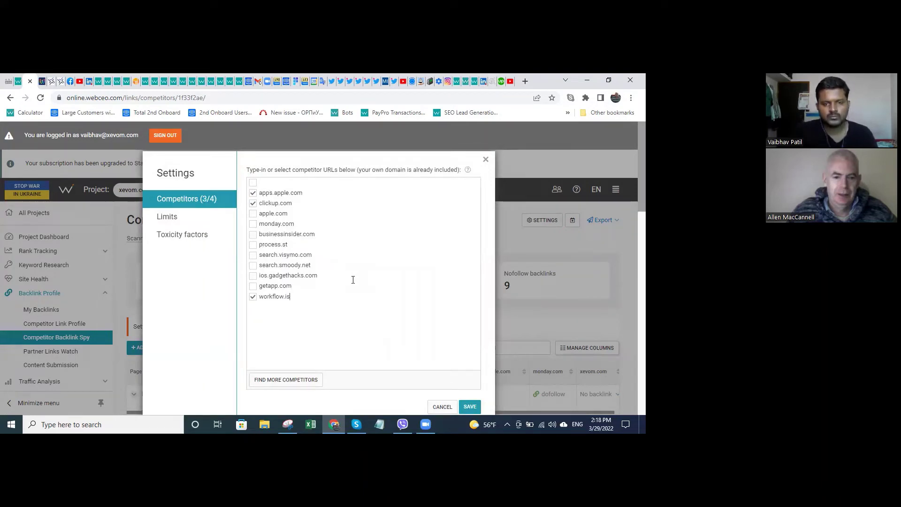
click(272, 245)
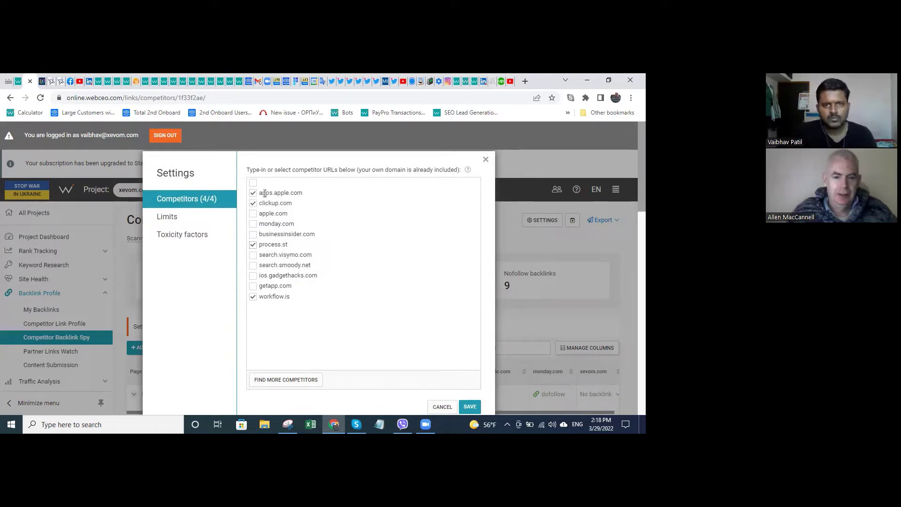
Step: Limit the backlinks requested for each domain to 3, make the options predefined for new projects, and save the settings
click(188, 218)
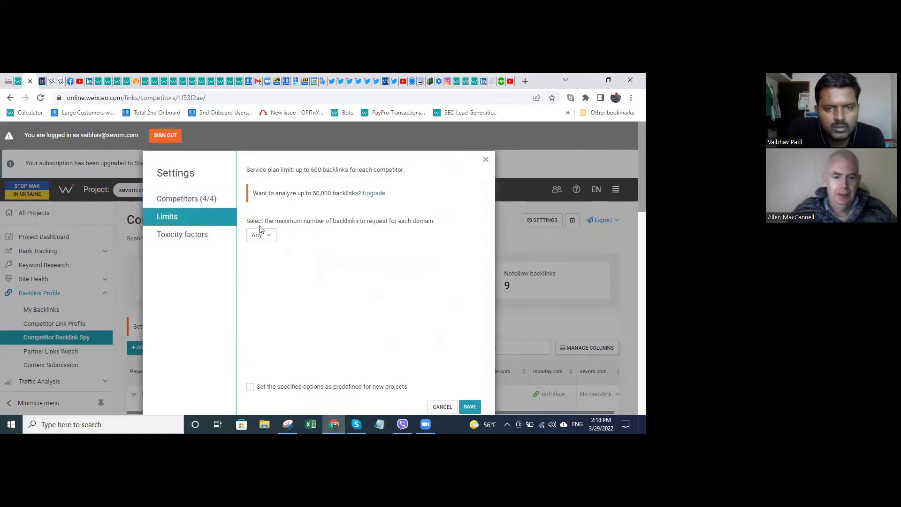
click(268, 236)
click(270, 261)
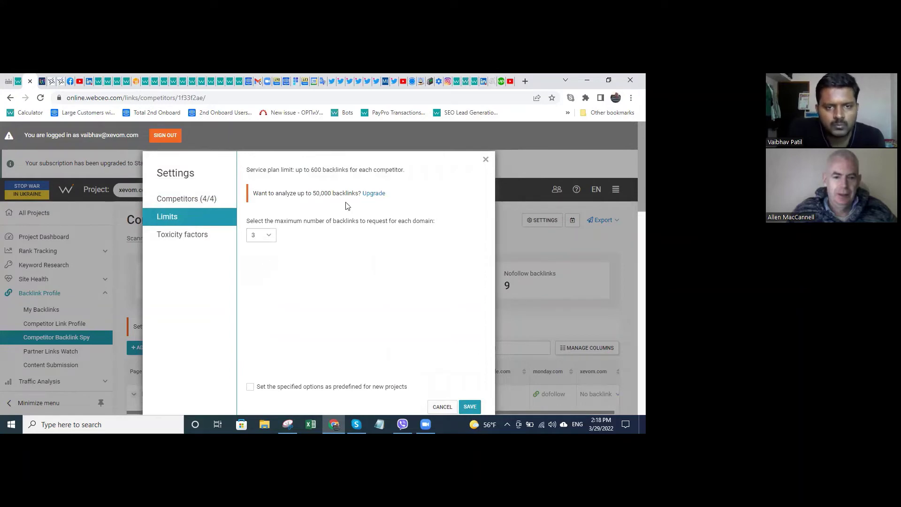
click(470, 408)
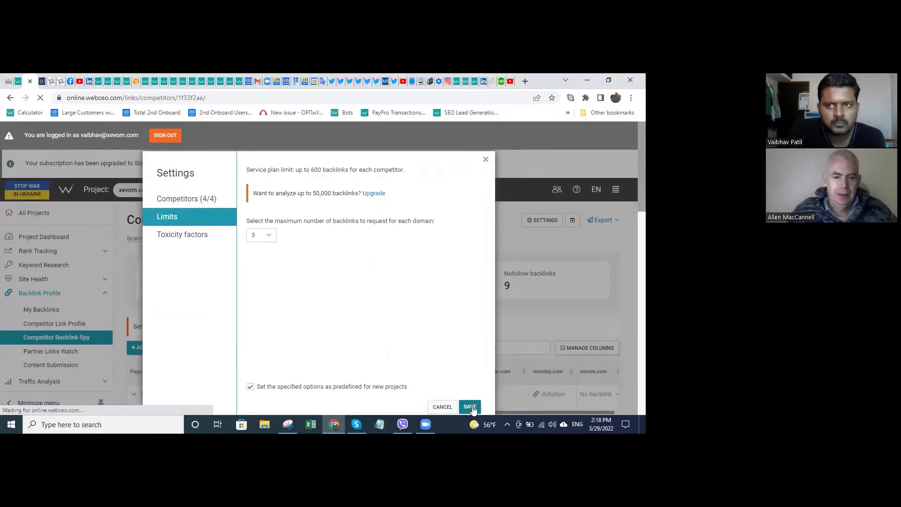
scroll(374, 251, down, 1)
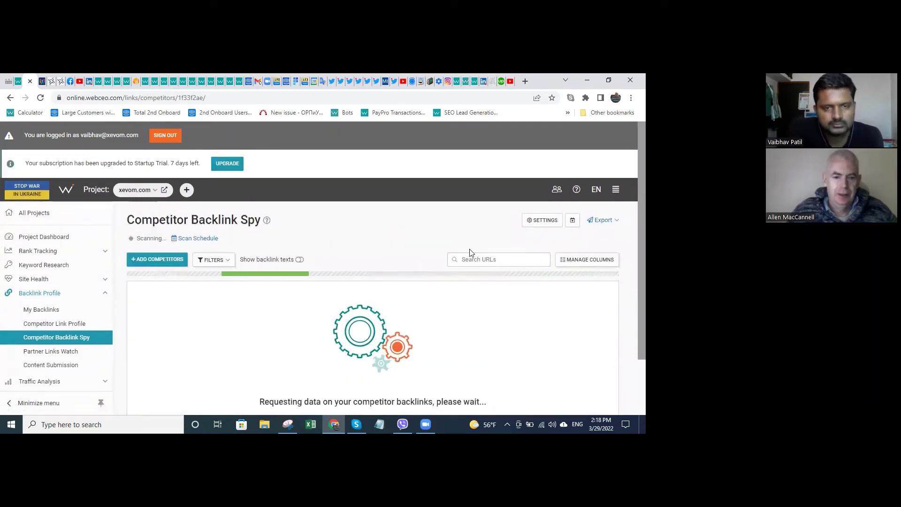
Step: Review the backlink limits in the report settings and close them without changes
click(533, 222)
click(200, 219)
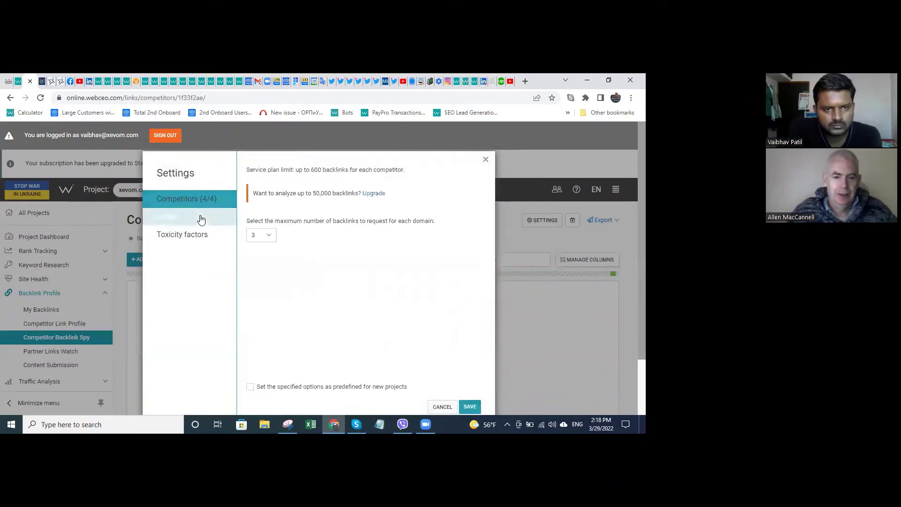
click(486, 161)
Step: Examine the rescanned backlink totals and each competitor's link columns, and check which competitors are selected in the settings
scroll(389, 257, down, 1)
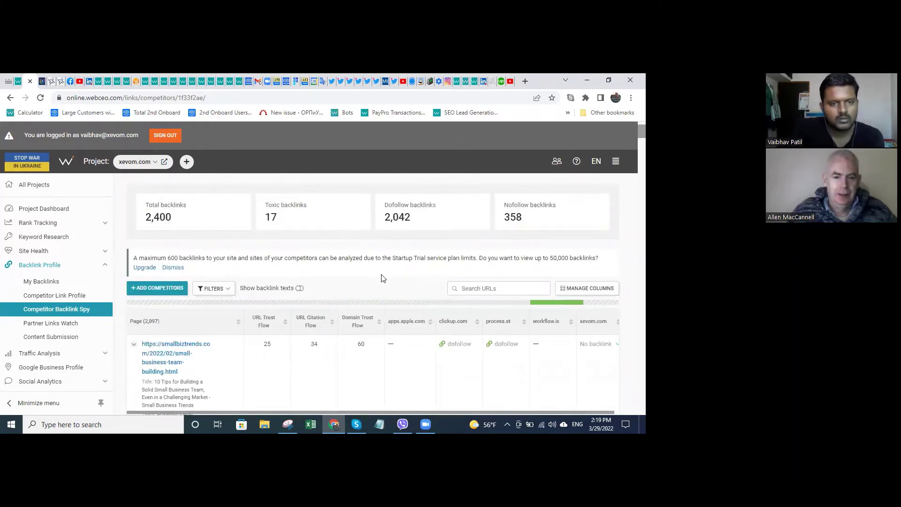
scroll(381, 278, down, 1)
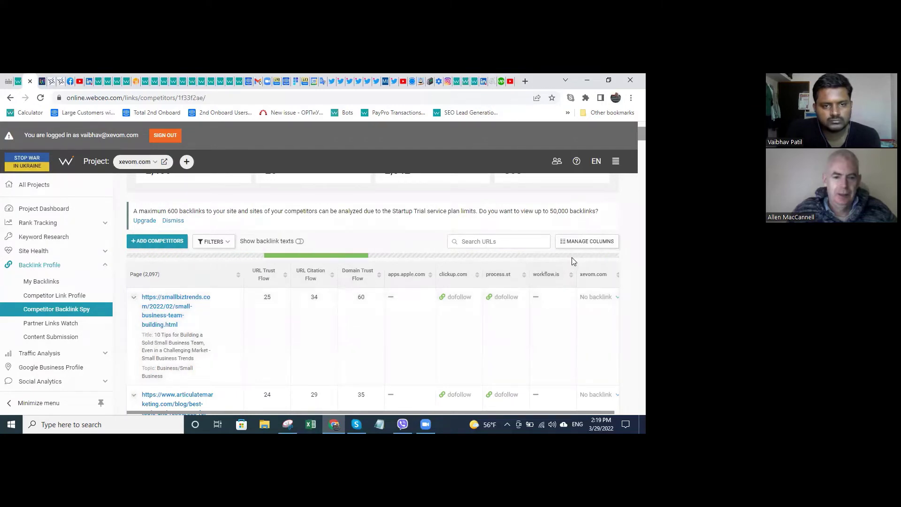
scroll(566, 271, up, 1)
scroll(567, 271, up, 2)
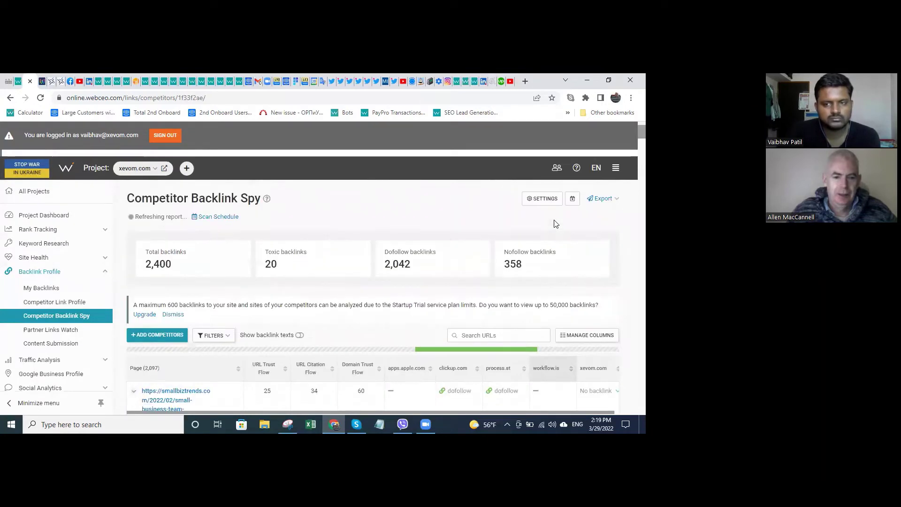
click(544, 199)
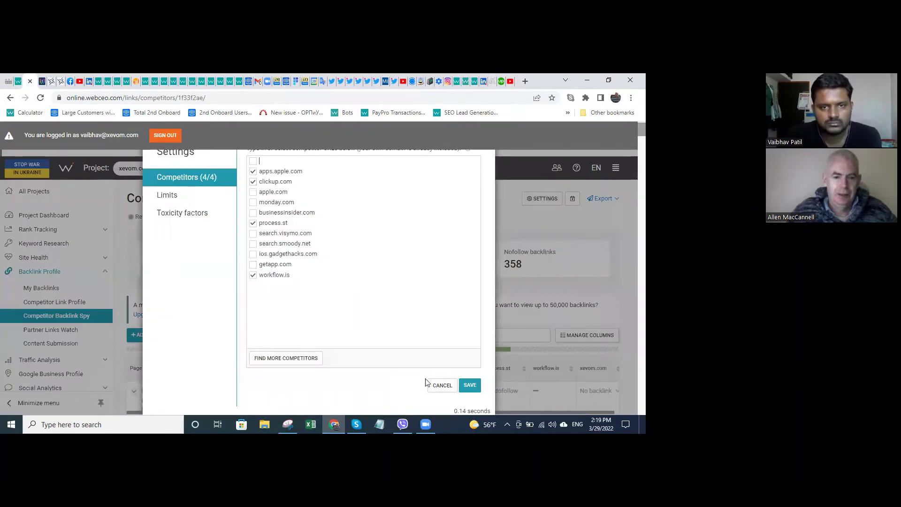
key(Escape)
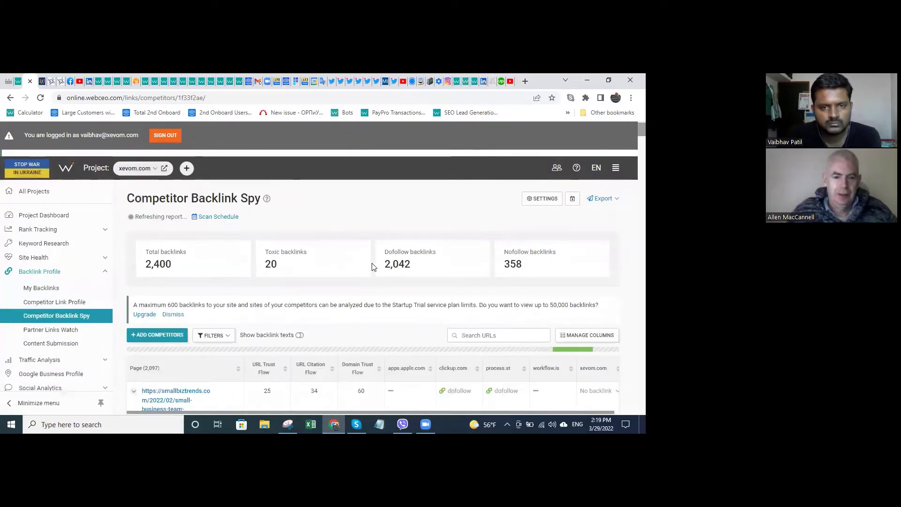
scroll(406, 293, down, 3)
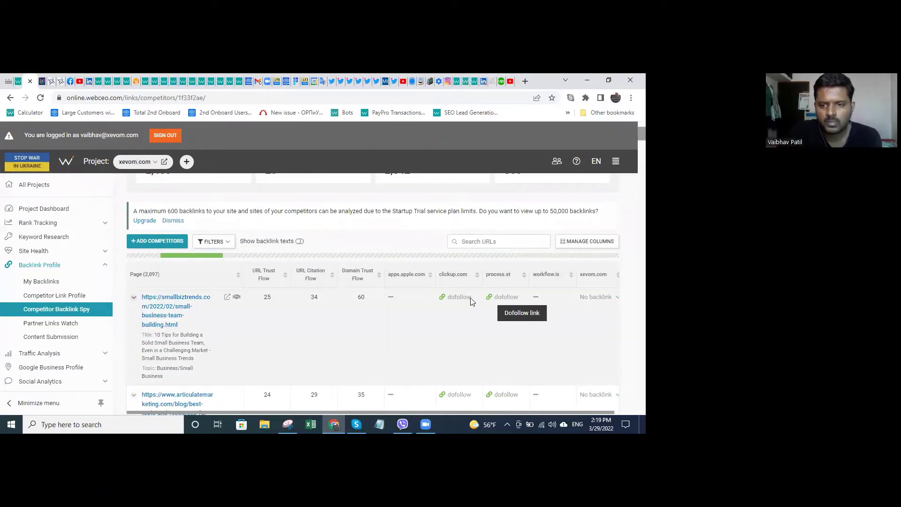
Step: Open the smallbiztrends.com team-building article in a new tab and examine its tips, outgoing links and author credit
click(227, 297)
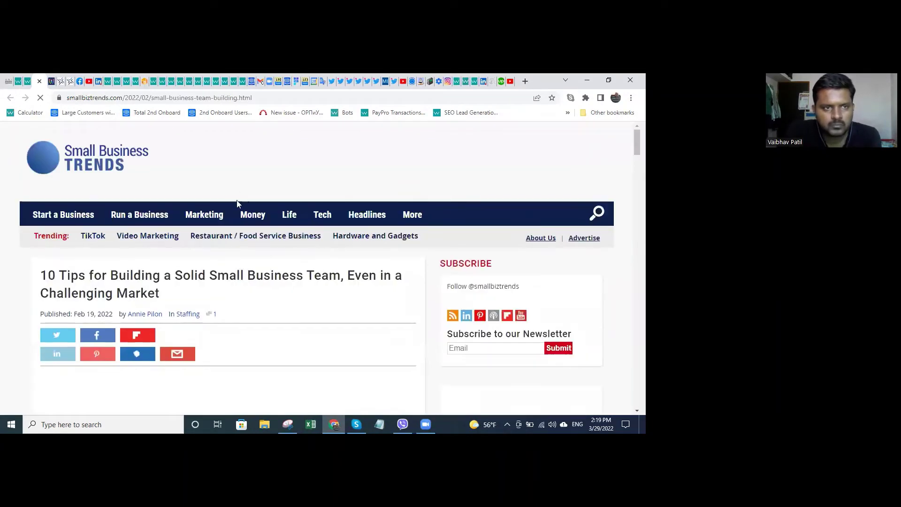
scroll(197, 185, down, 3)
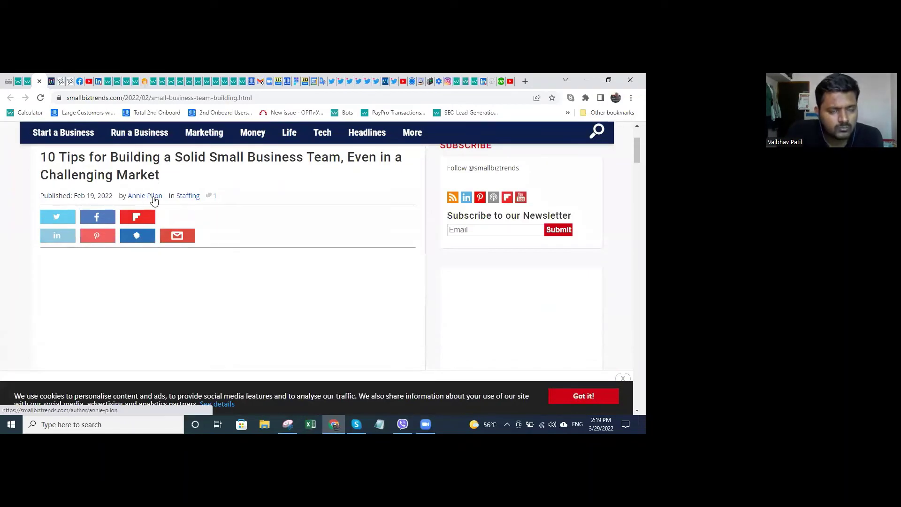
scroll(276, 234, down, 5)
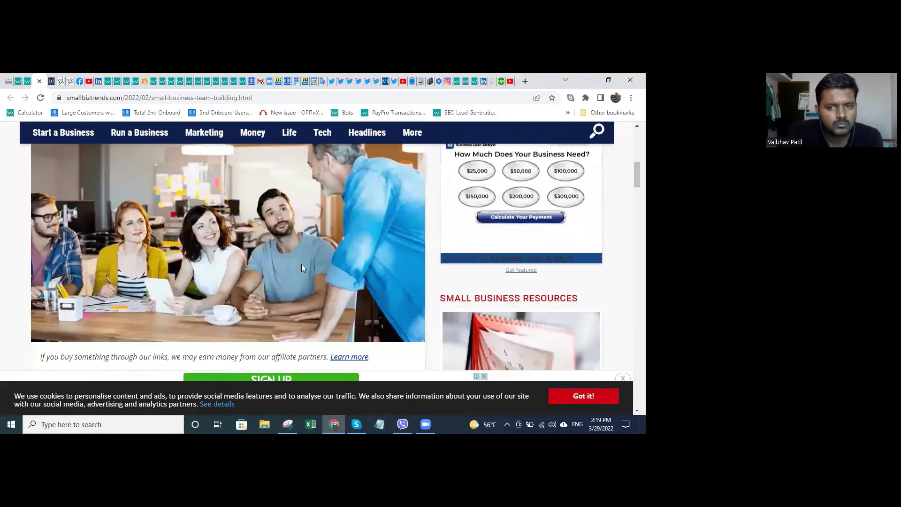
scroll(300, 266, down, 10)
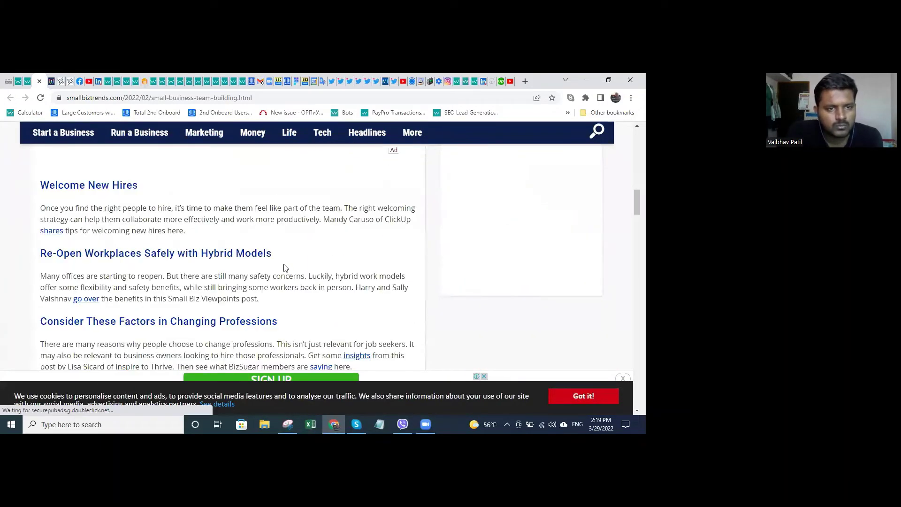
scroll(303, 259, down, 3)
scroll(328, 259, up, 4)
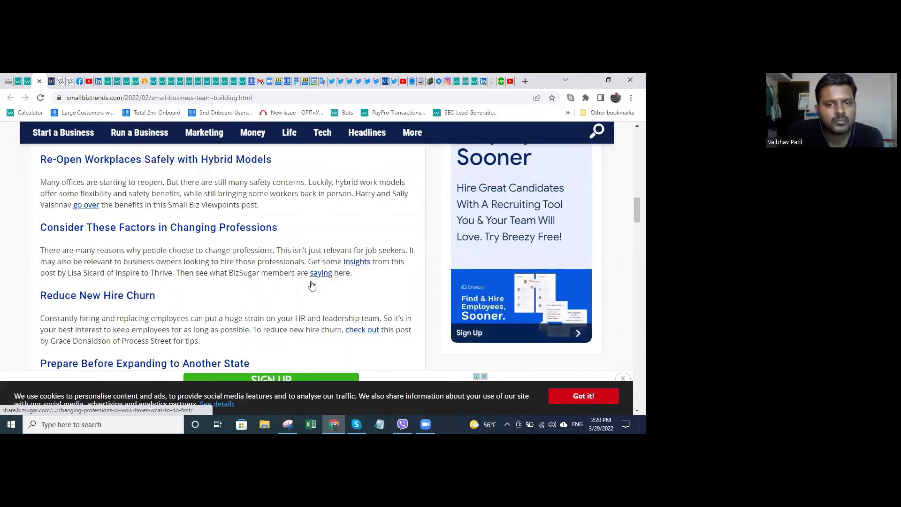
scroll(310, 283, down, 12)
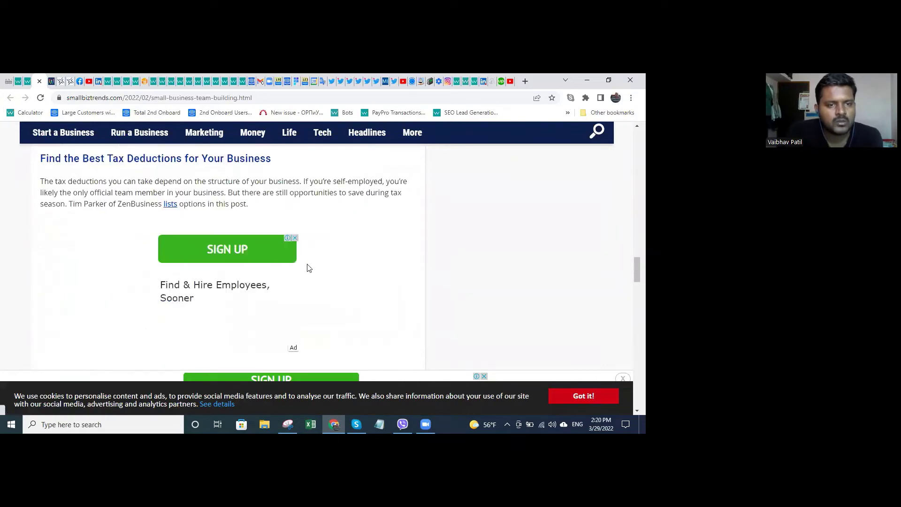
scroll(211, 212, up, 2)
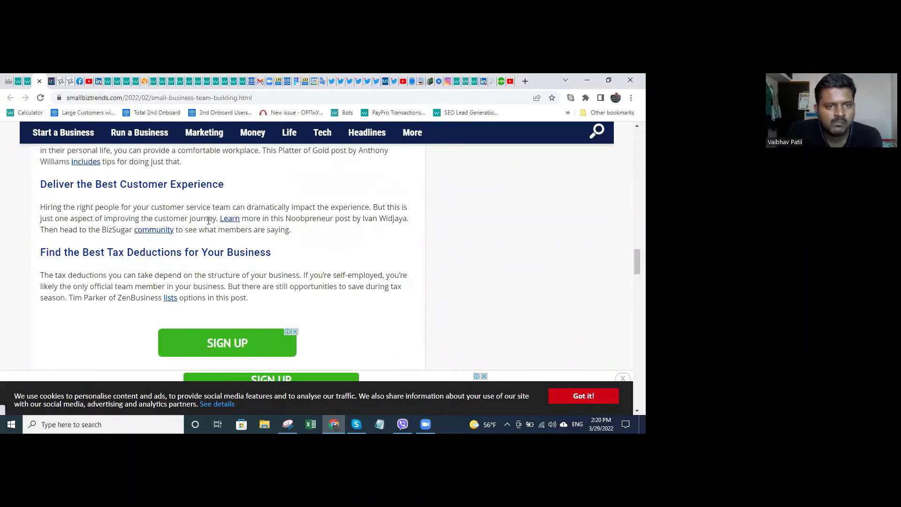
scroll(301, 263, down, 5)
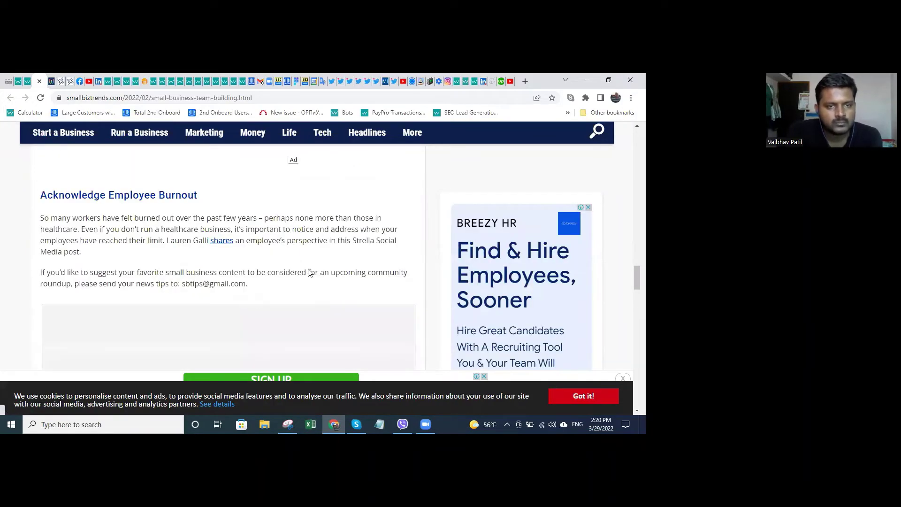
scroll(309, 250, down, 2)
scroll(309, 250, up, 15)
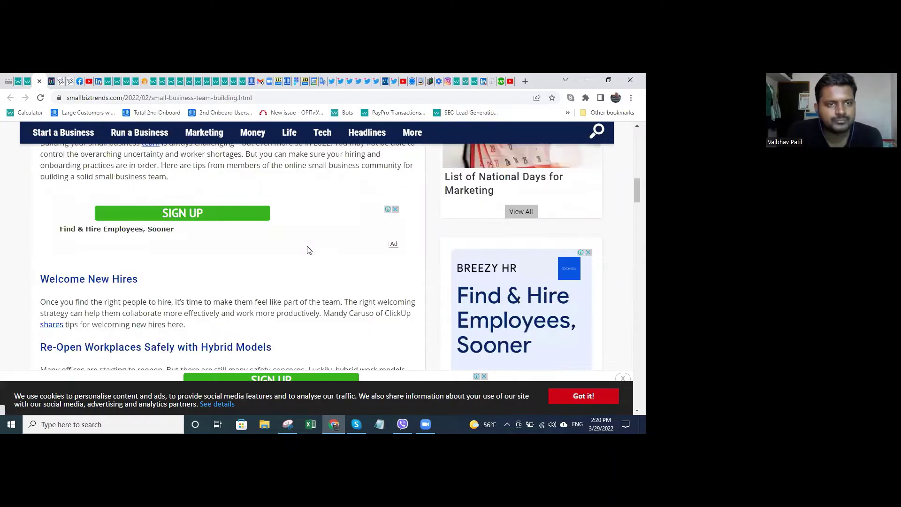
scroll(164, 218, up, 8)
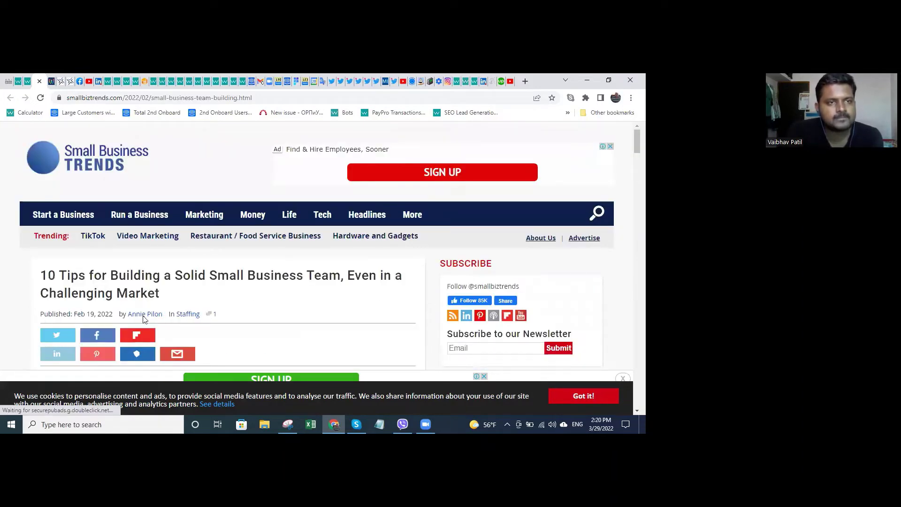
Step: Copy the article author's name, switch to LinkedIn, and search for that name
drag(162, 315, 130, 322)
key(ctrl+c)
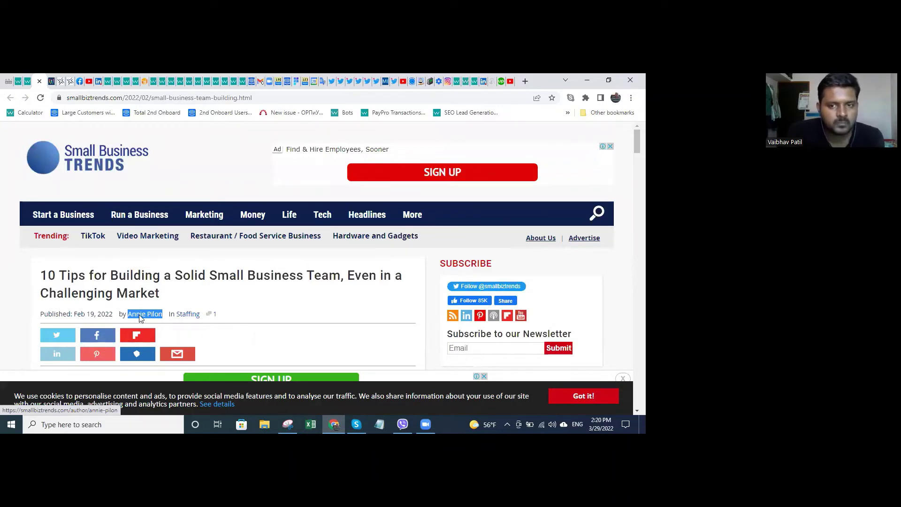
right_click(139, 315)
click(414, 167)
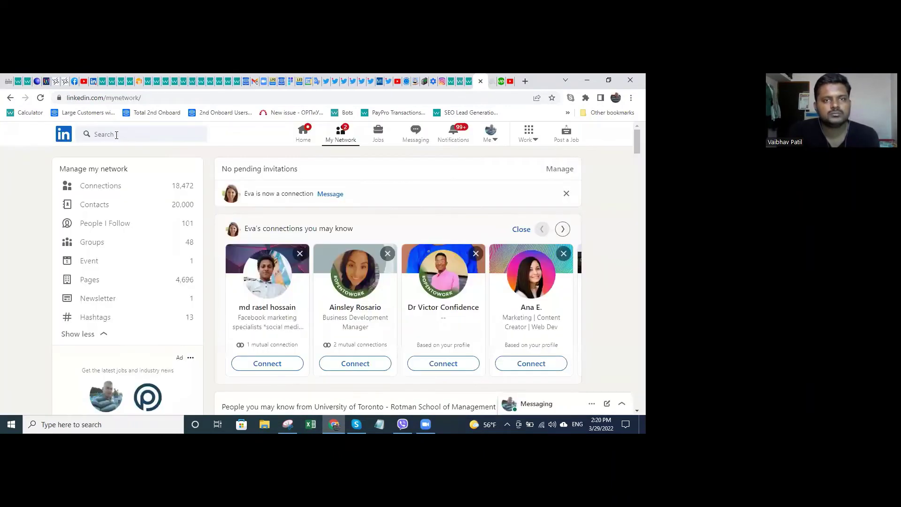
click(150, 135)
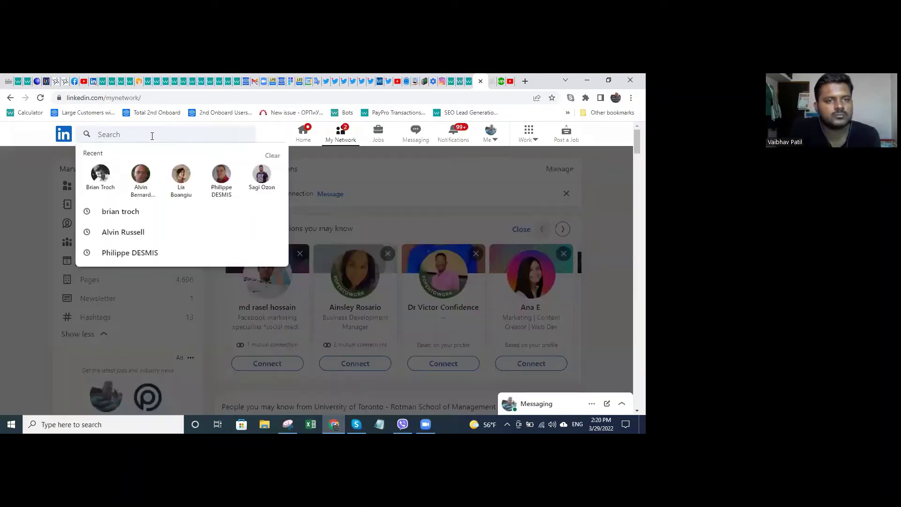
key(ctrl+v)
key(Return)
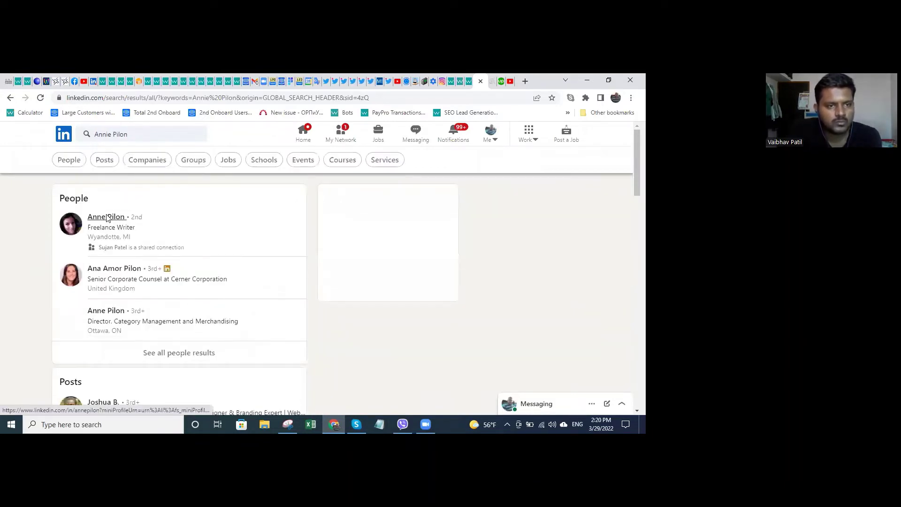
Step: Open the matching freelance writer's profile from the people results and review the connection options and About section
click(106, 217)
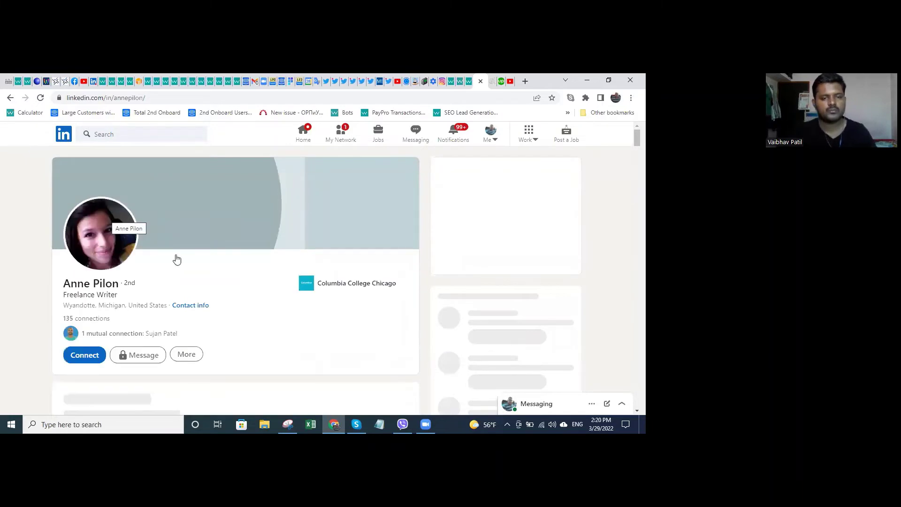
scroll(88, 318, down, 1)
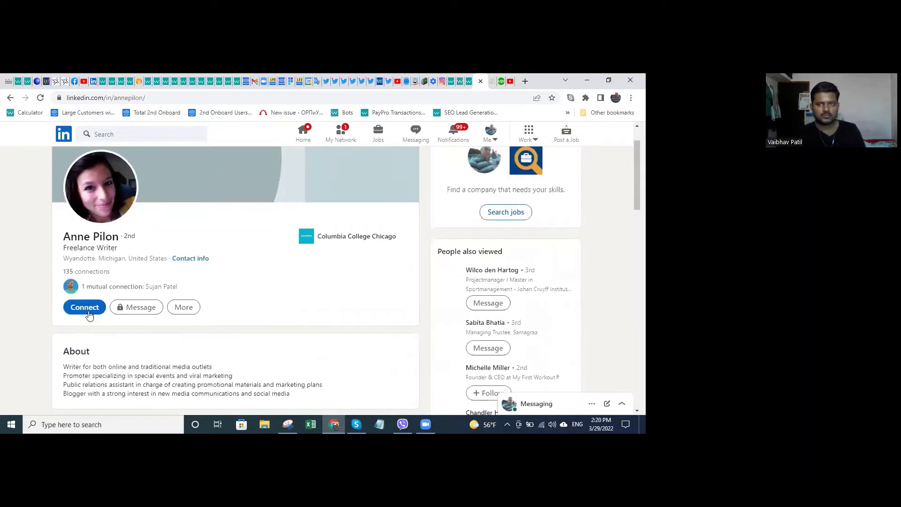
click(103, 311)
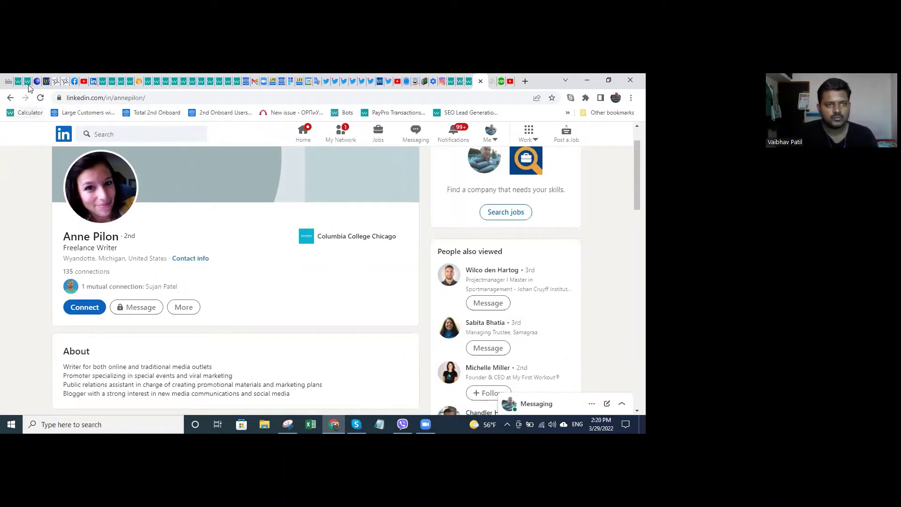
Step: Return to WebCEO's competitor backlink list, open the wordable.io content-planning article in a new tab, and examine its author box
key(ctrl+2)
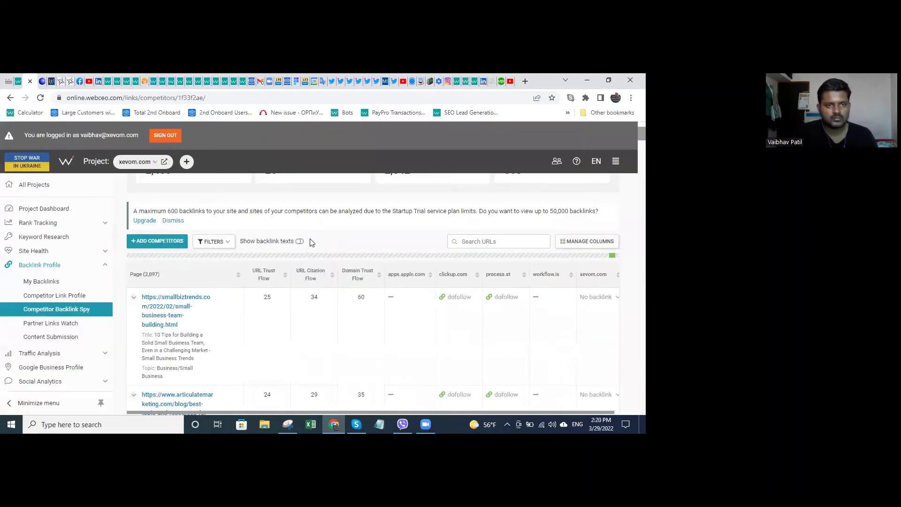
scroll(323, 272, down, 2)
scroll(218, 260, down, 1)
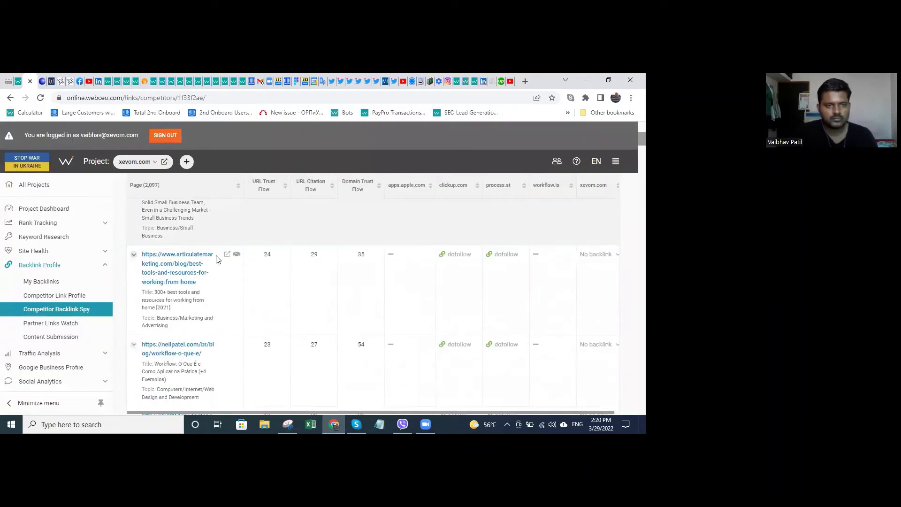
scroll(205, 260, down, 2)
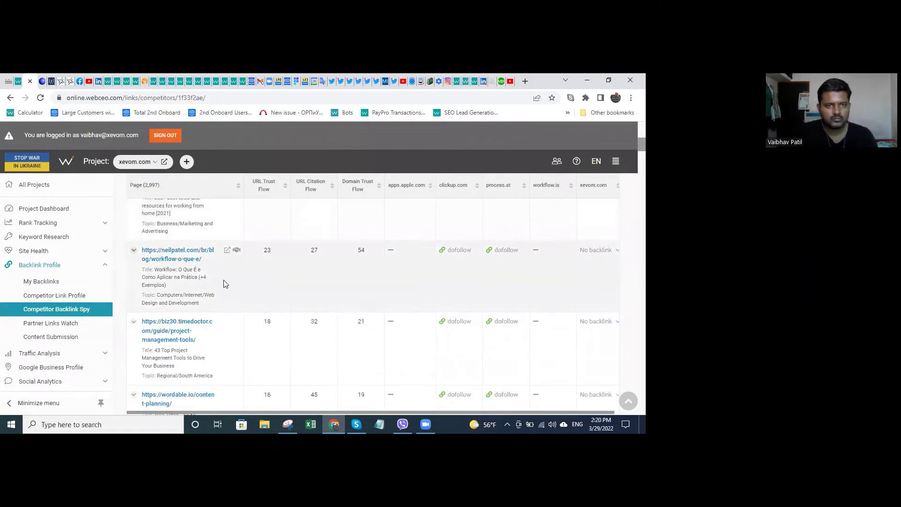
scroll(218, 294, down, 2)
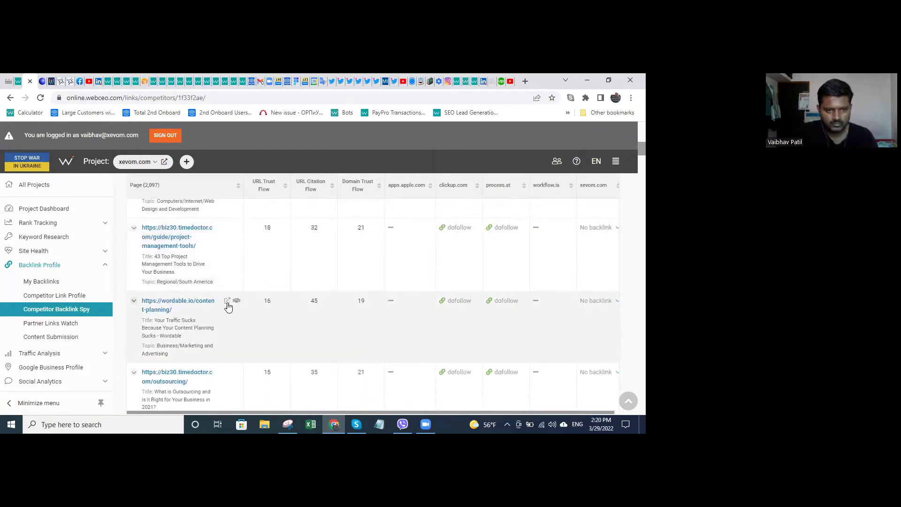
click(227, 303)
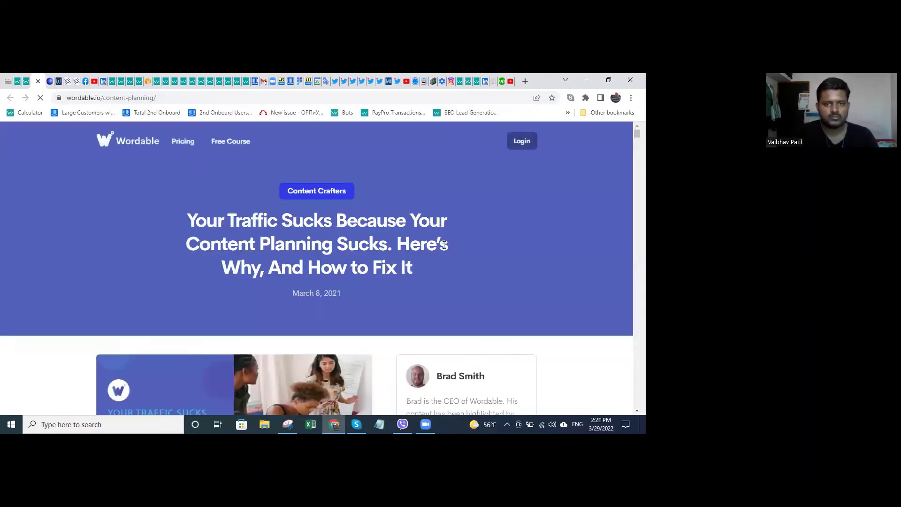
scroll(447, 250, down, 4)
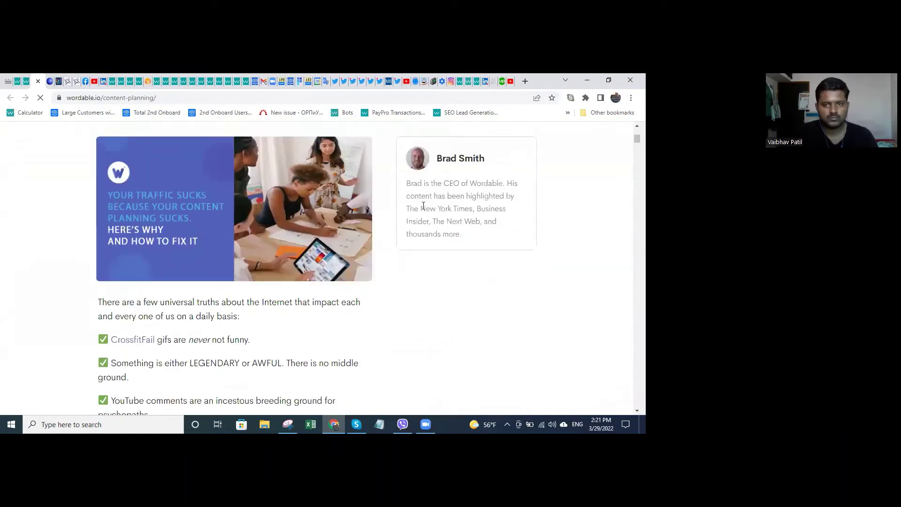